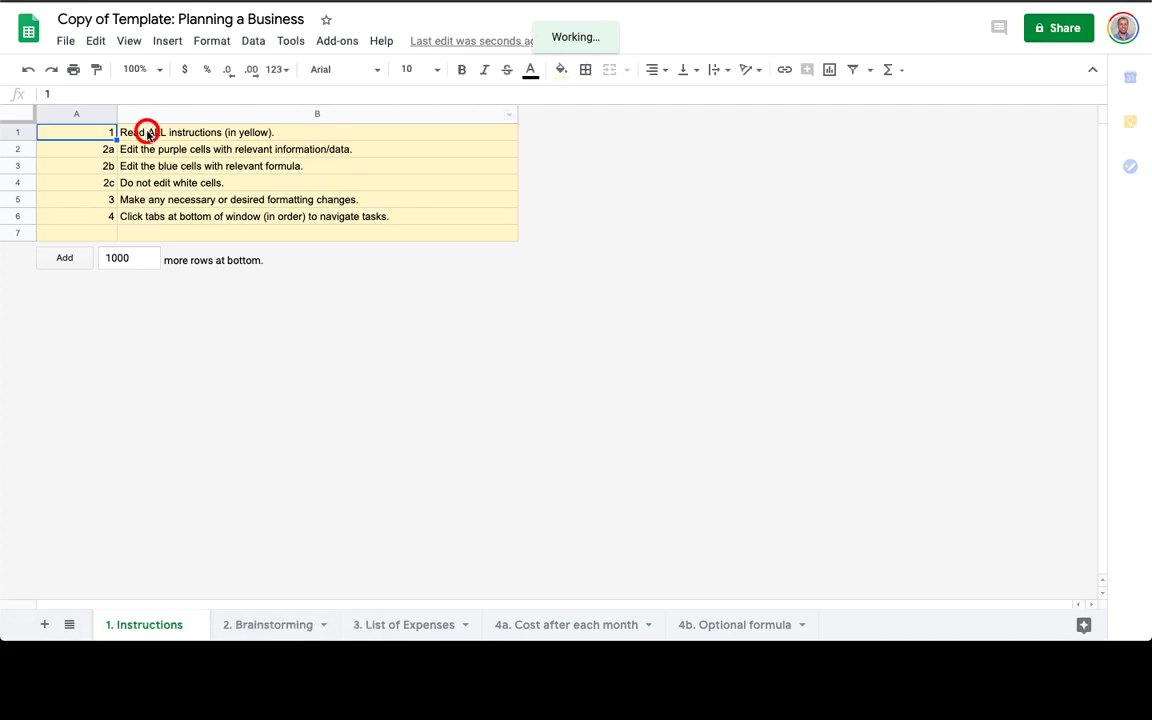
Review the instruction lines on the first sheet, marking each one while reading
{"action": "left_click_drag", "start_coordinate": [176, 150], "coordinate": [181, 160]}
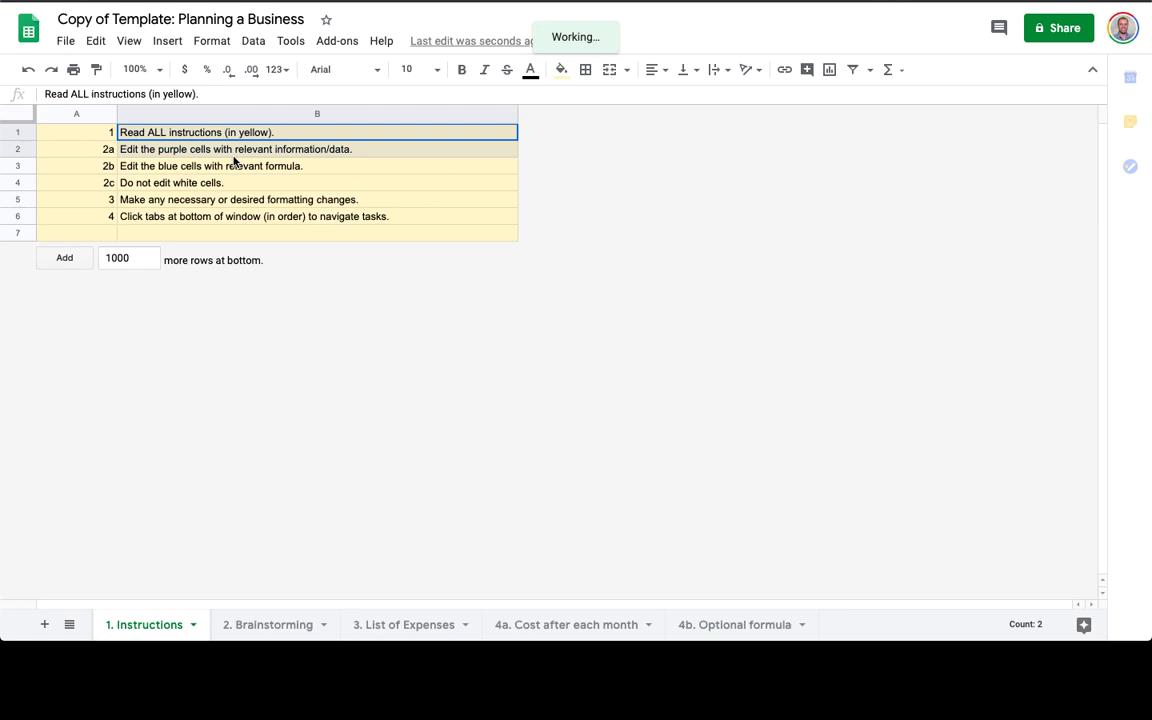
{"action": "left_click_drag", "start_coordinate": [233, 160], "coordinate": [226, 177]}
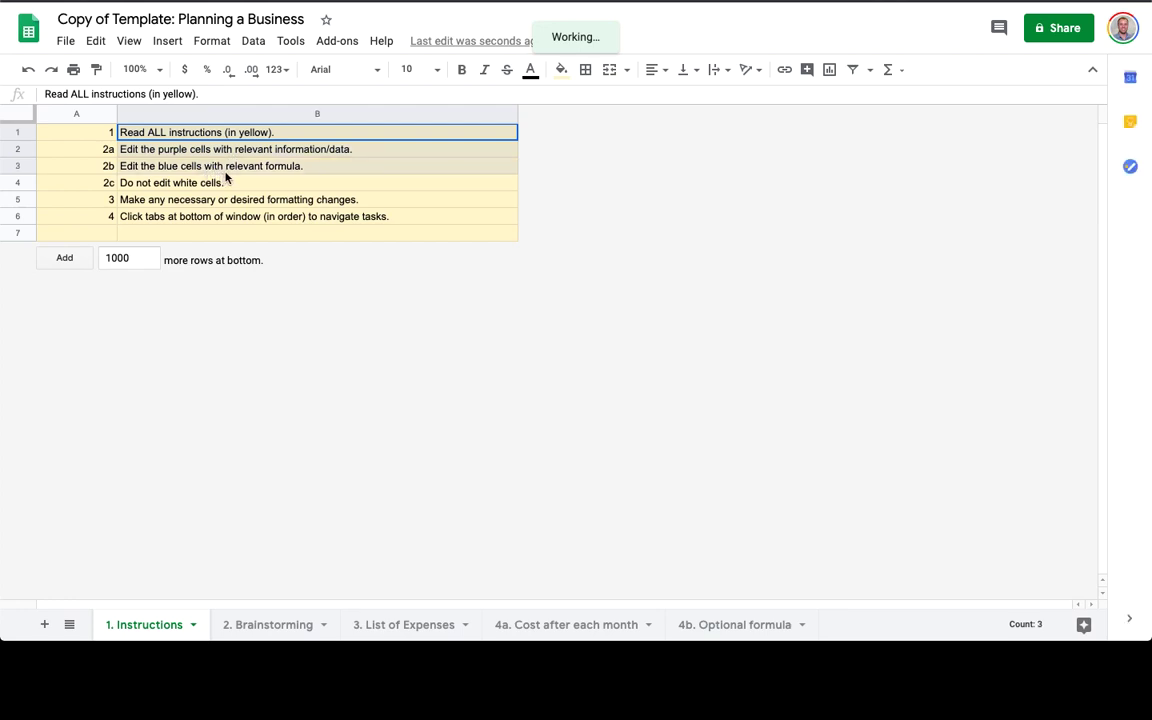
{"action": "left_click", "coordinate": [158, 182]}
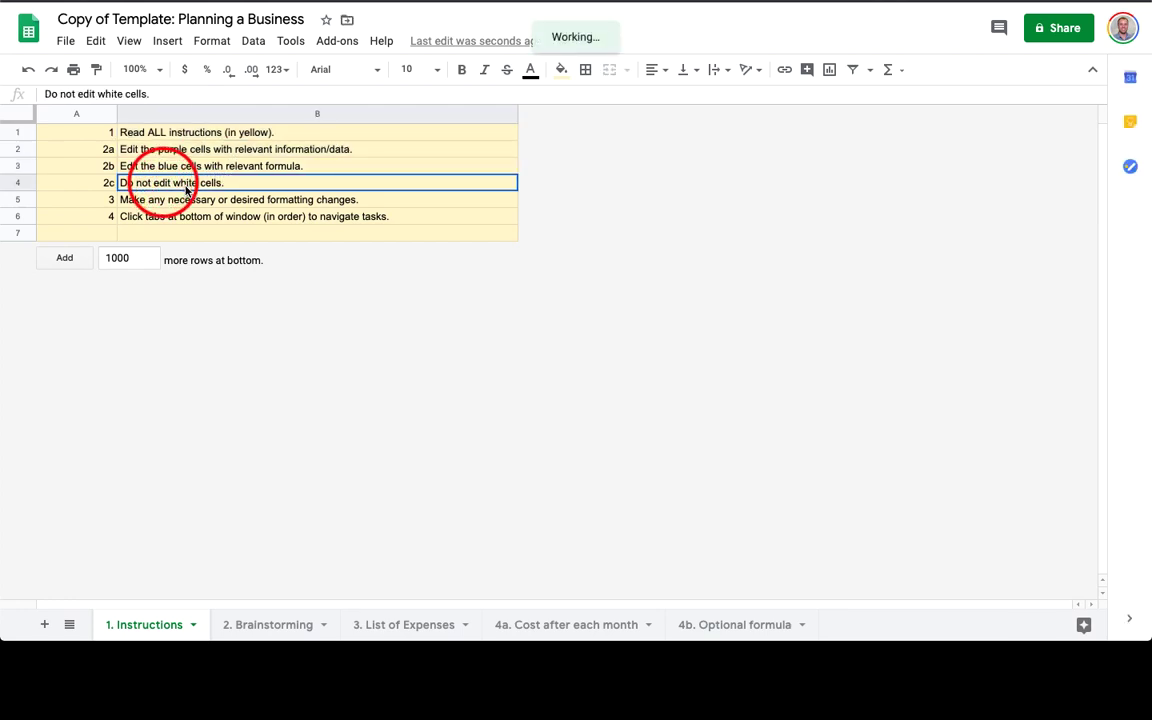
{"action": "left_click", "coordinate": [196, 201]}
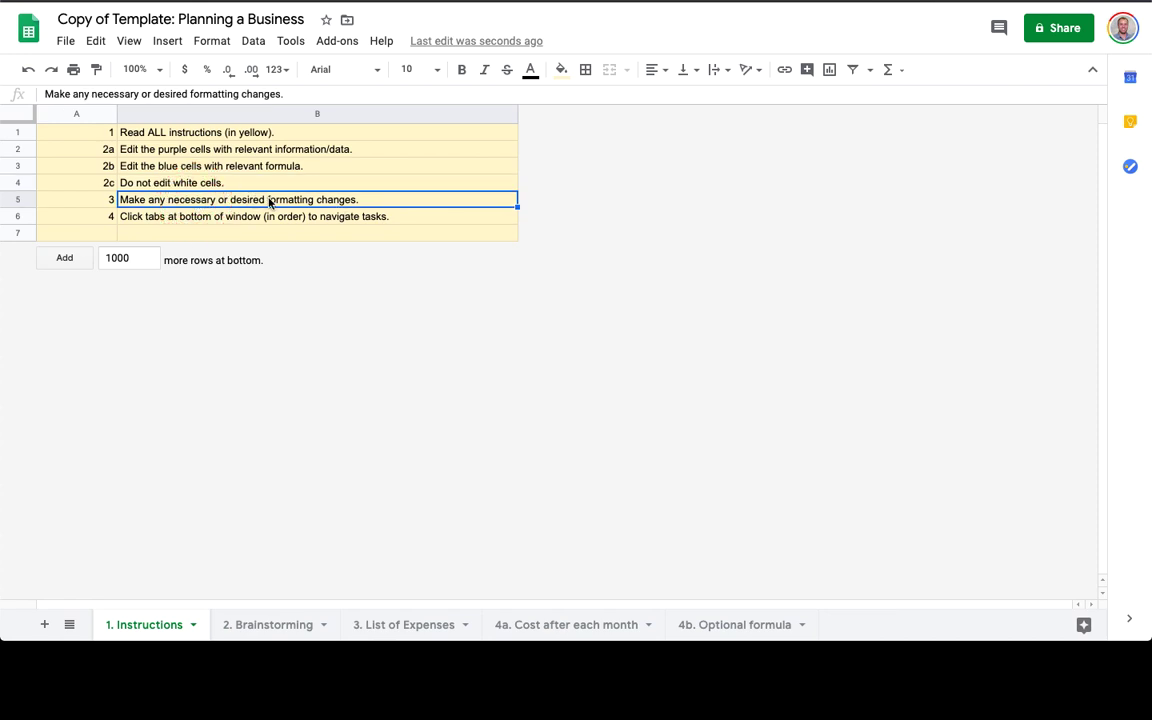
{"action": "left_click", "coordinate": [196, 216]}
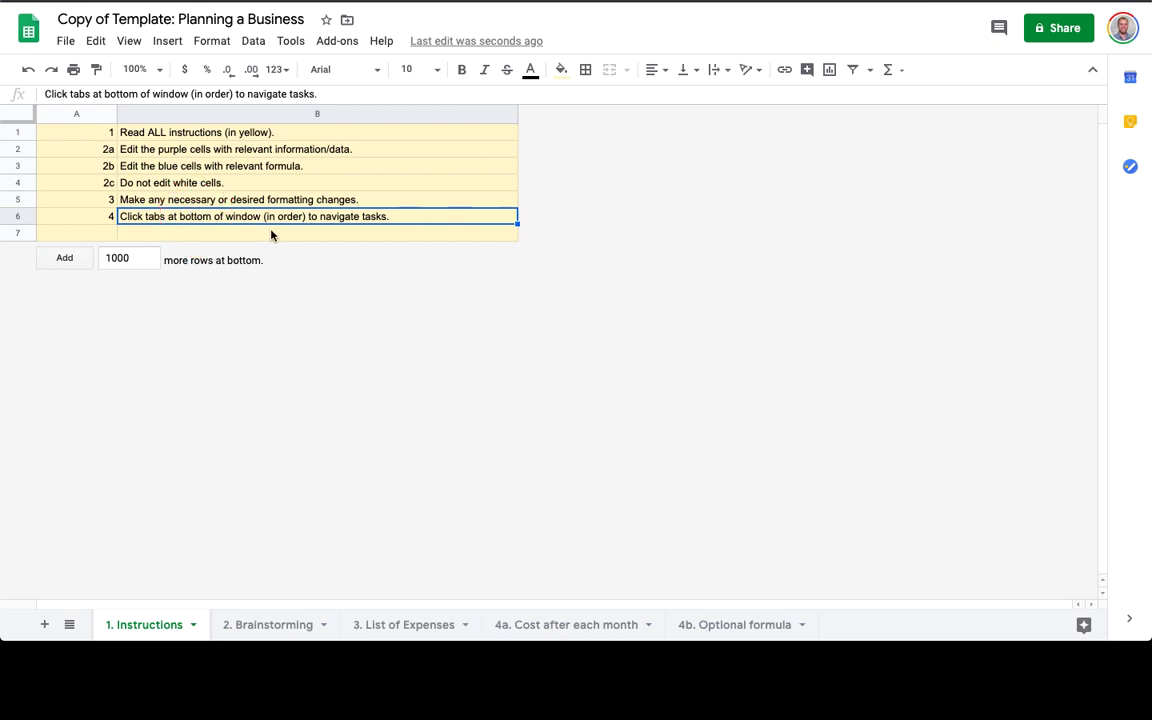
On the 2. Brainstorming sheet, enter 'Restaurant Business' as the row 2 title
{"action": "left_click", "coordinate": [257, 627]}
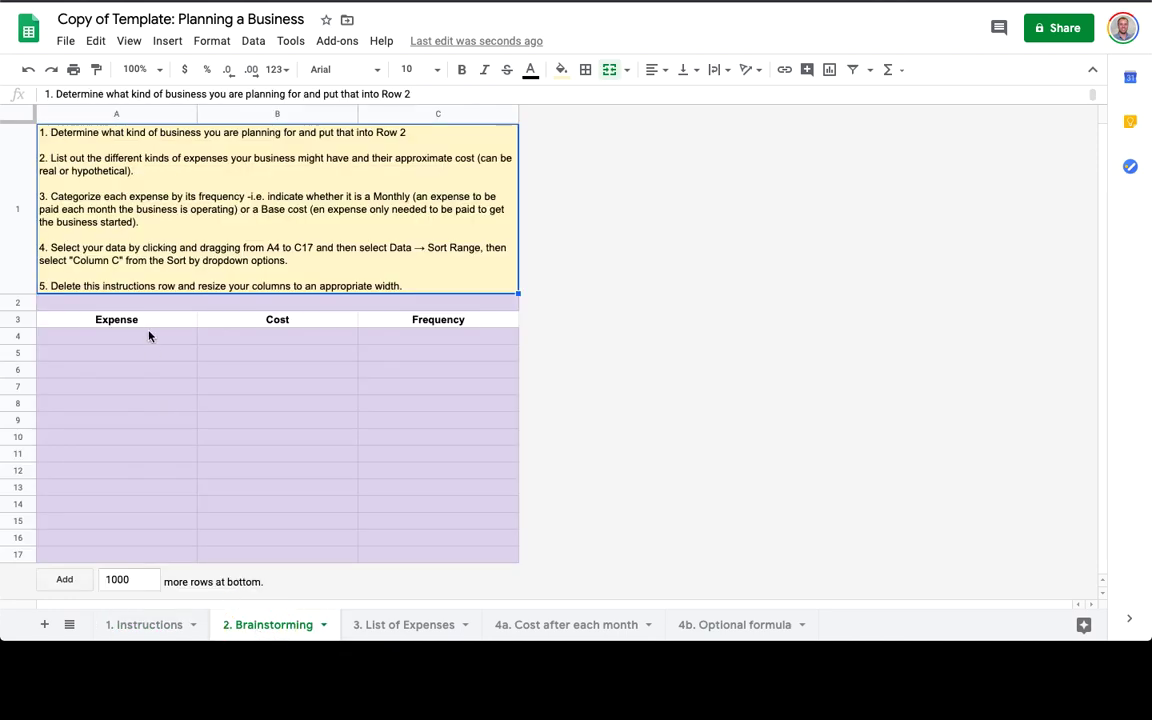
{"action": "left_click", "coordinate": [236, 302]}
{"action": "type", "text": "Res"}
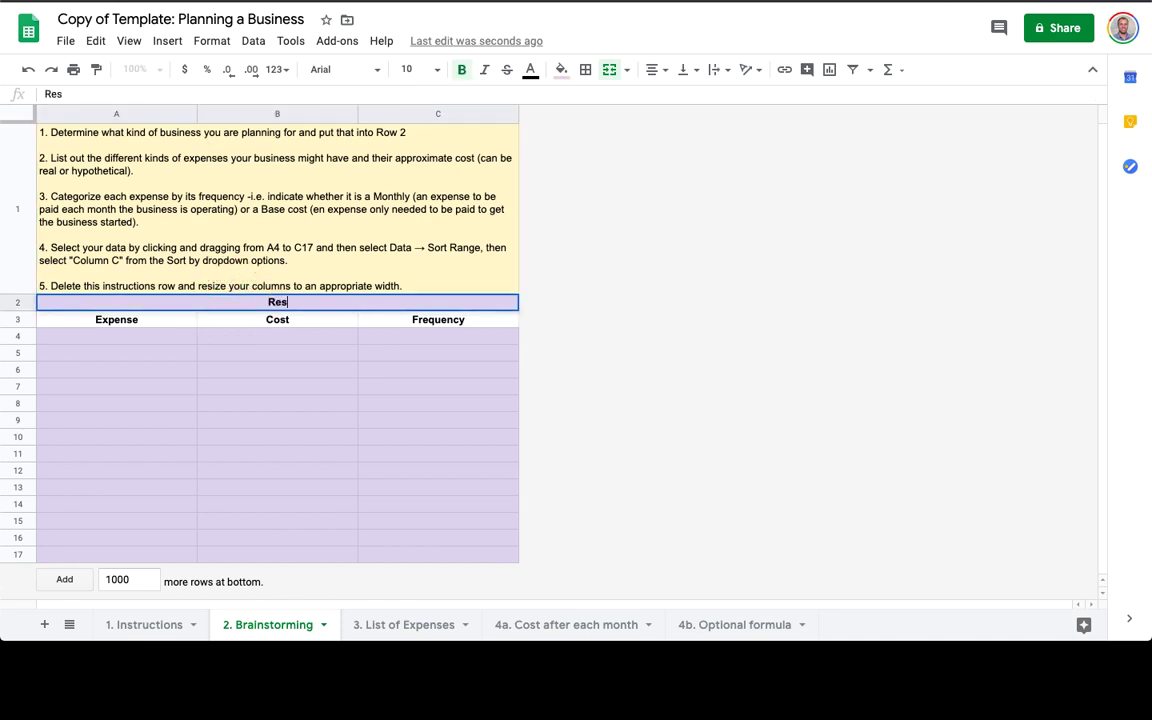
{"action": "type", "text": "taurant Bu"}
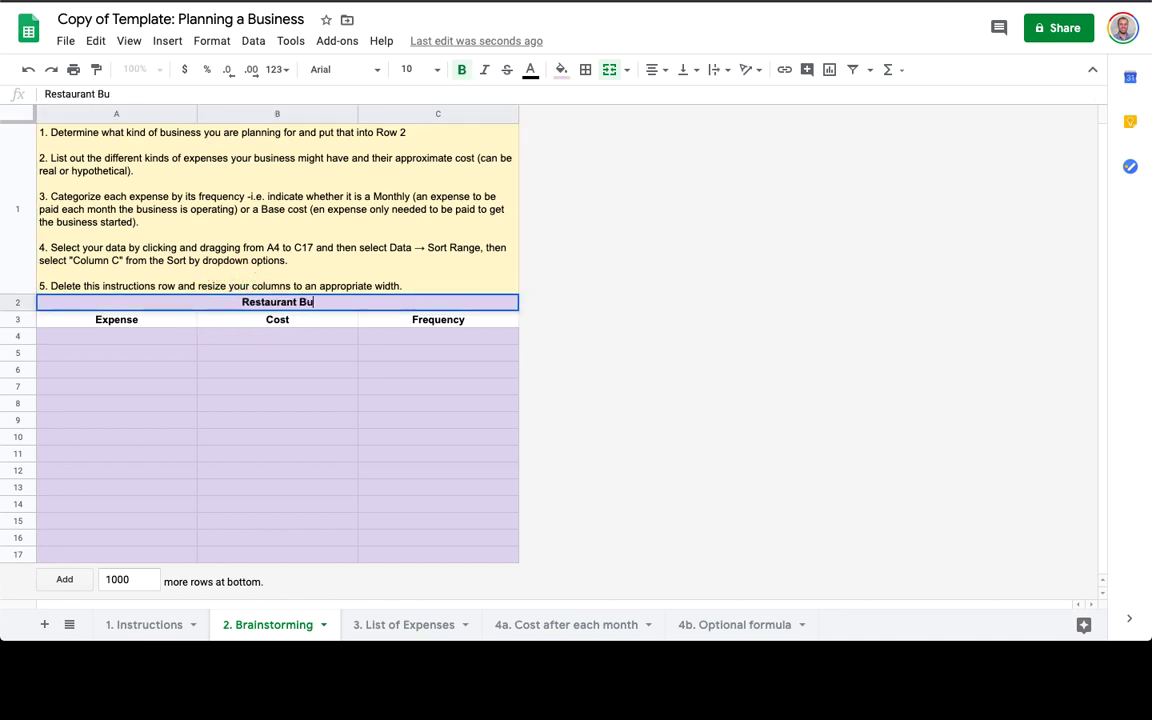
{"action": "type", "text": "siness"}
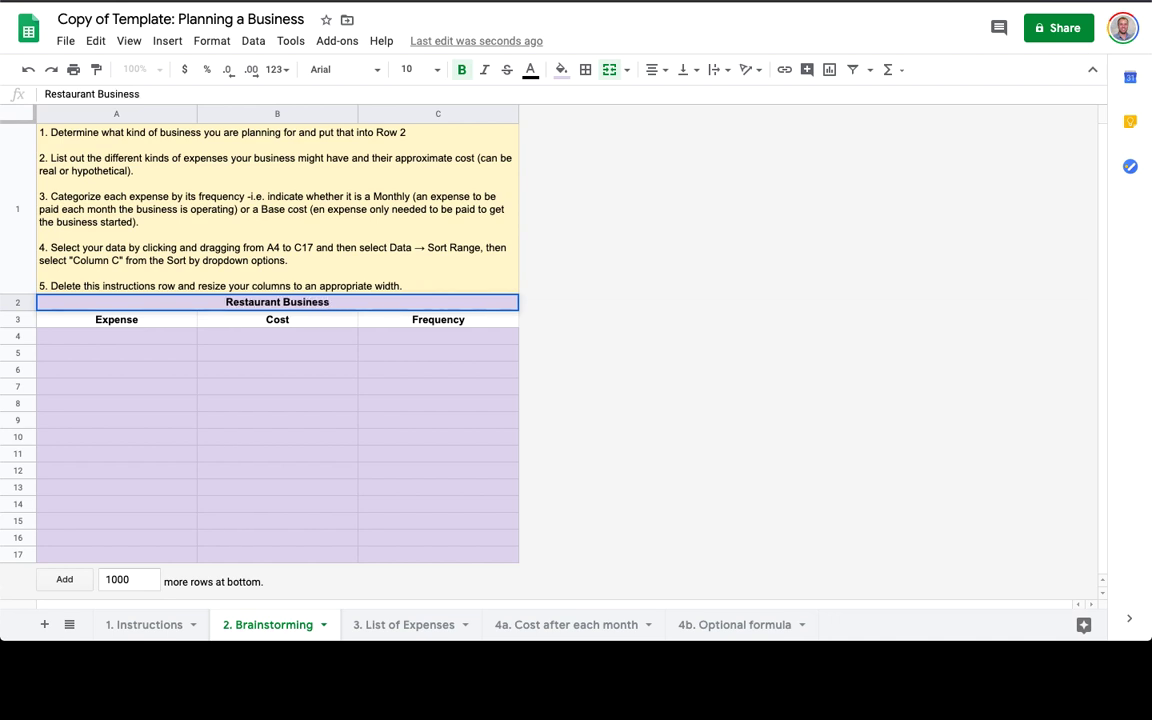
{"action": "left_click", "coordinate": [133, 331]}
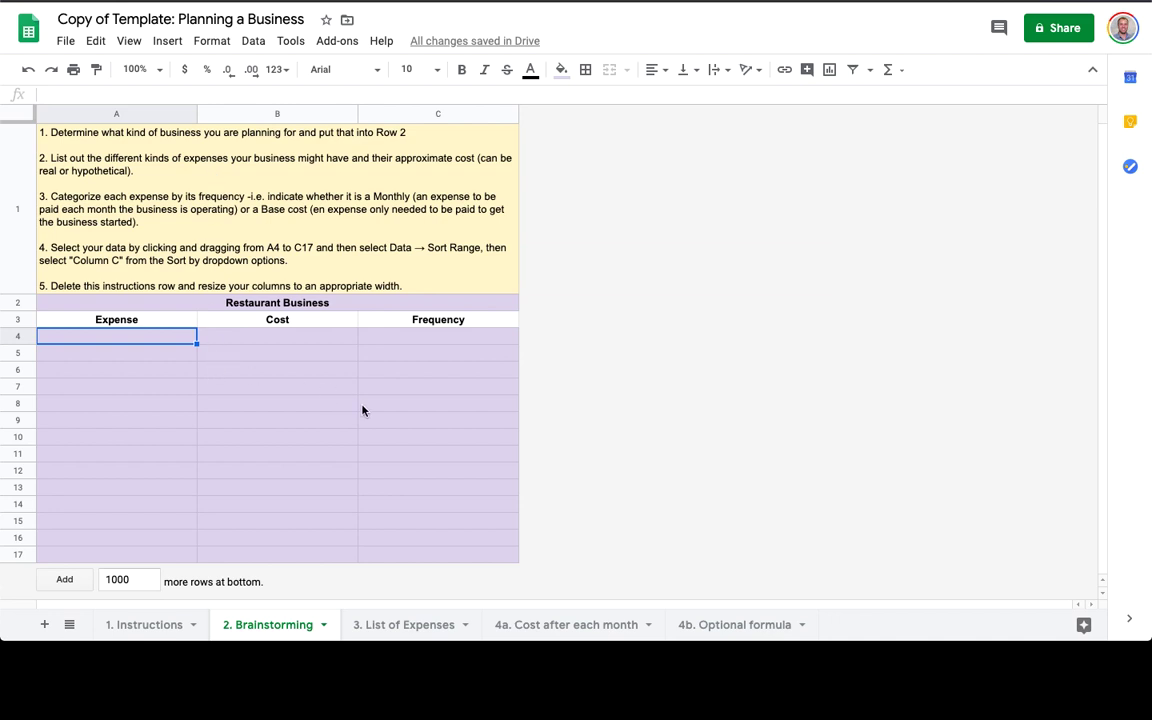
Enter expenses Advertising, Building remodel, Cooking equipment and Food & Beverages from A4 down
{"action": "type", "text": "Adv"}
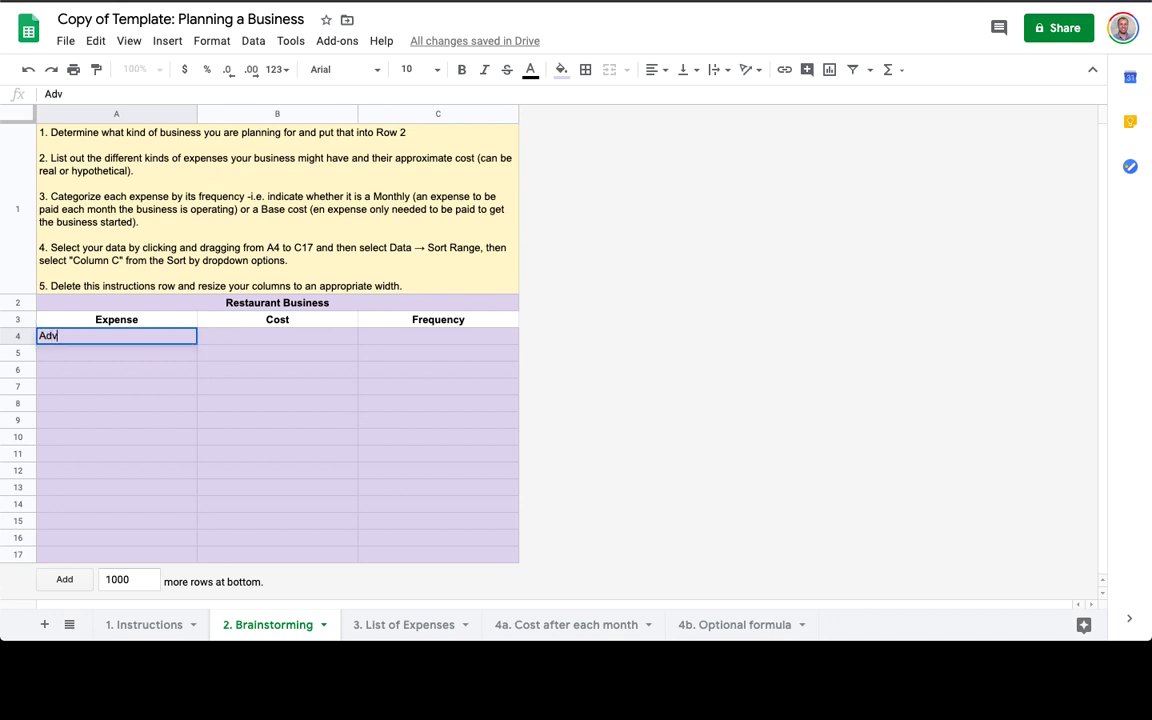
{"action": "type", "text": "ertising"}
{"action": "key", "text": "Return"}
{"action": "type", "text": "Bu"}
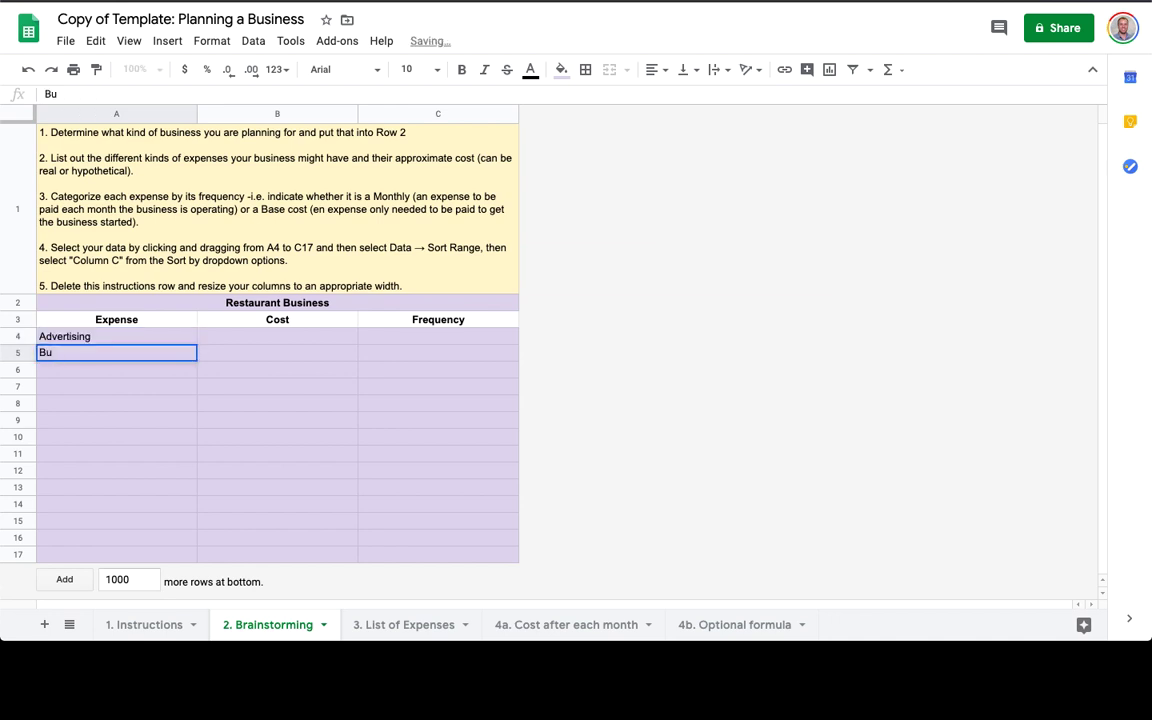
{"action": "type", "text": "ilding re"}
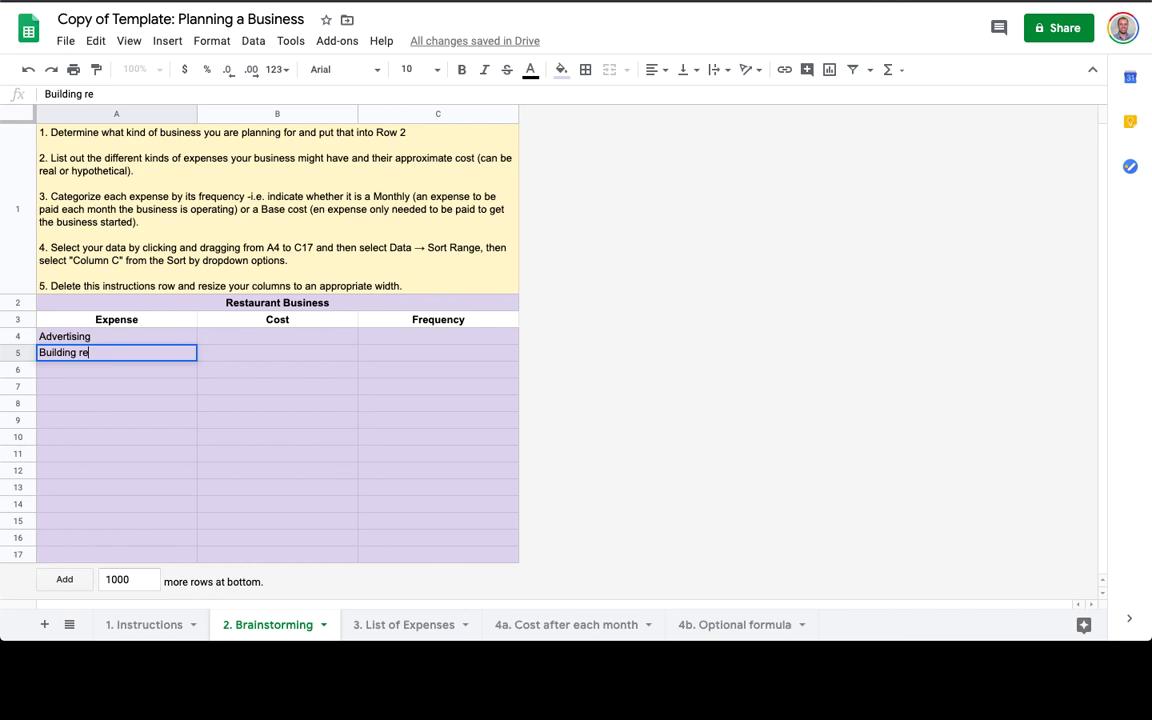
{"action": "type", "text": "model"}
{"action": "key", "text": "Return"}
{"action": "type", "text": "Co"}
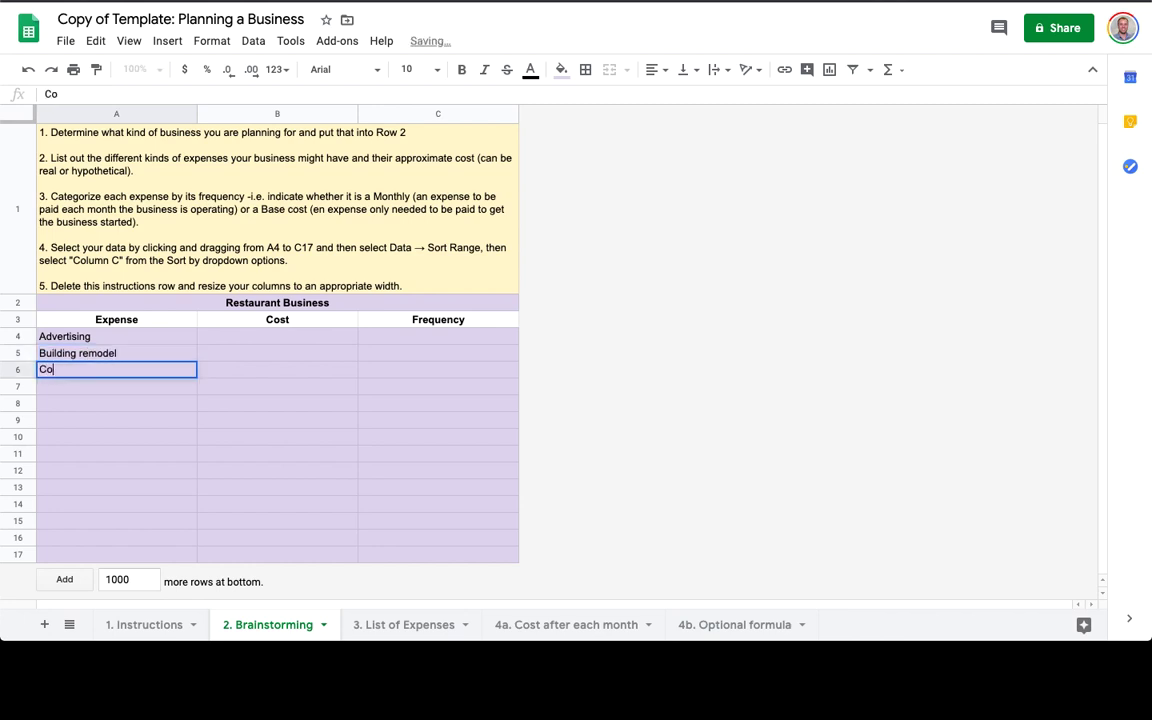
{"action": "type", "text": "oking equip"}
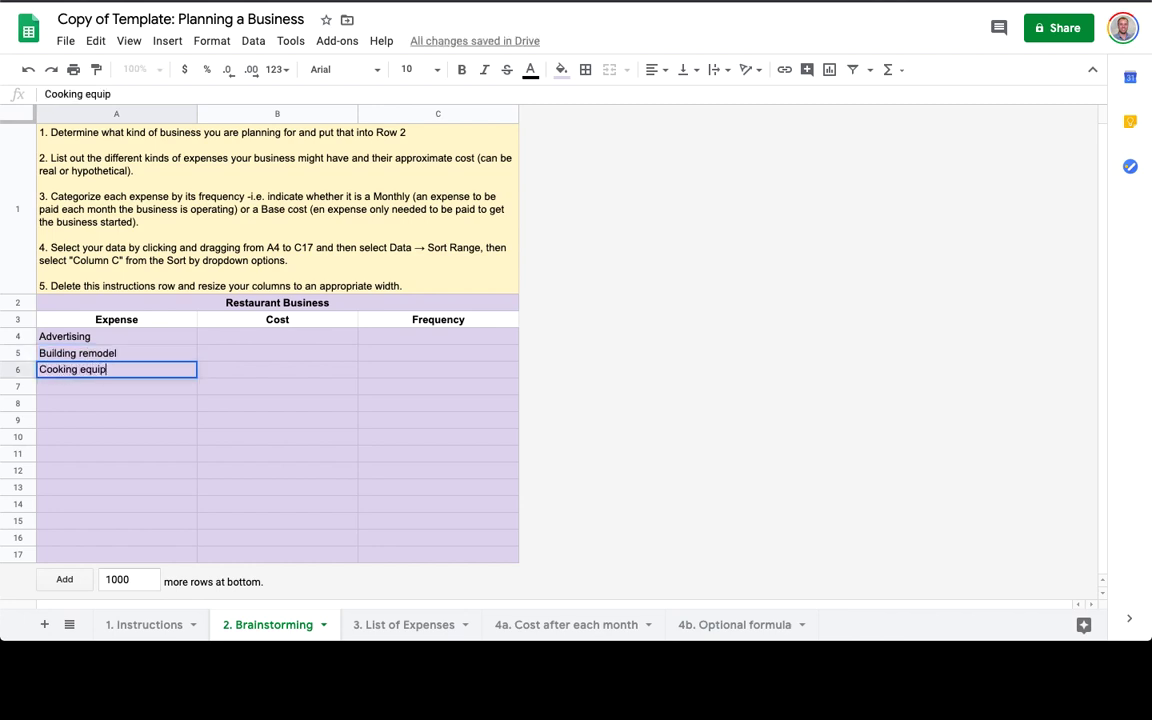
{"action": "type", "text": "ment"}
{"action": "key", "text": "Return"}
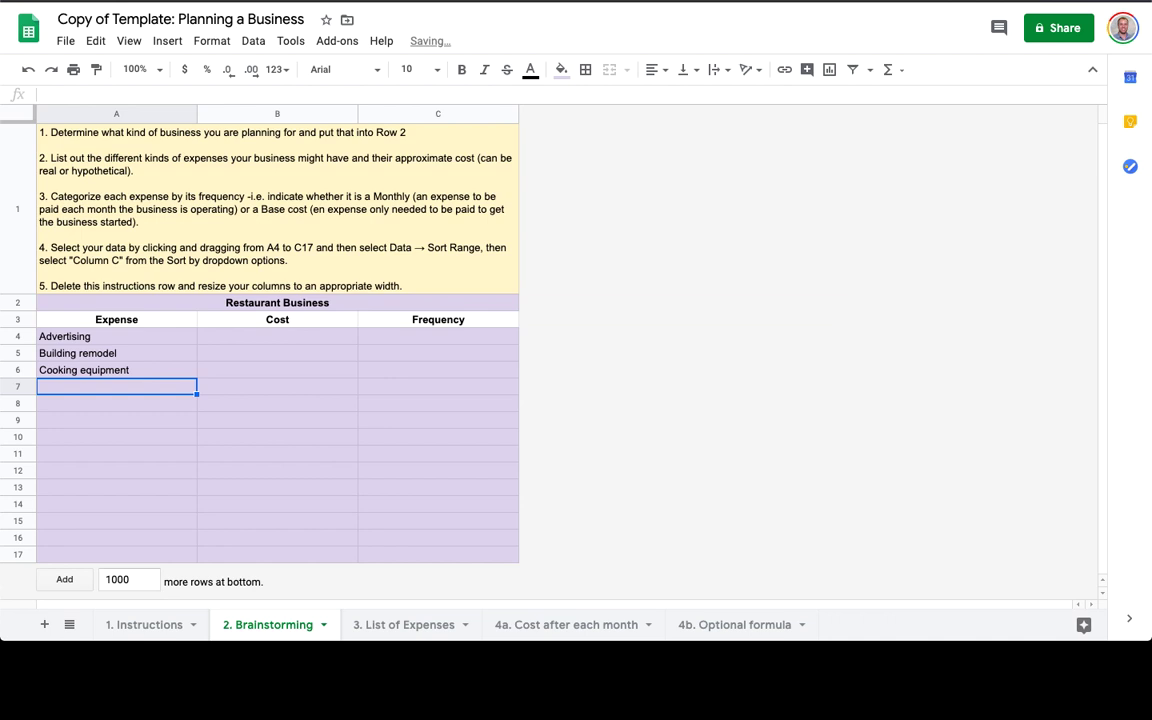
{"action": "type", "text": "Food "}
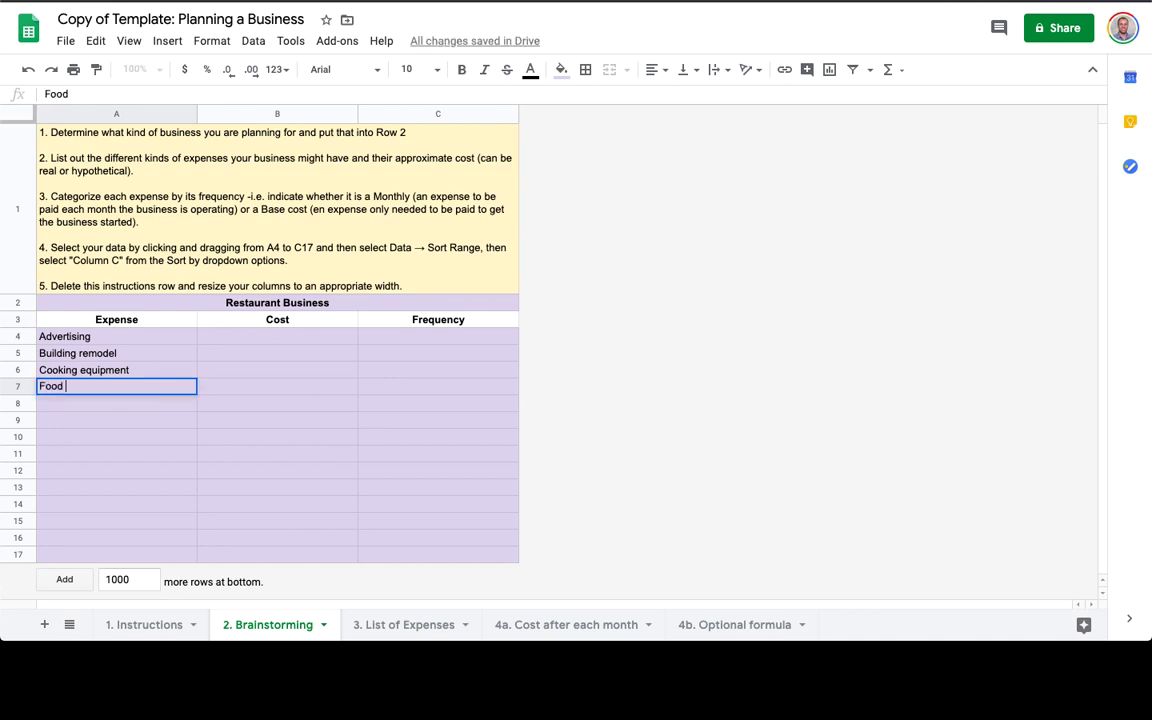
{"action": "type", "text": "& beve"}
{"action": "key", "text": "BackSpace"}
{"action": "key", "text": "BackSpace"}
{"action": "key", "text": "BackSpace"}
{"action": "type", "text": "Beve"}
{"action": "type", "text": "rages"}
{"action": "key", "text": "Return"}
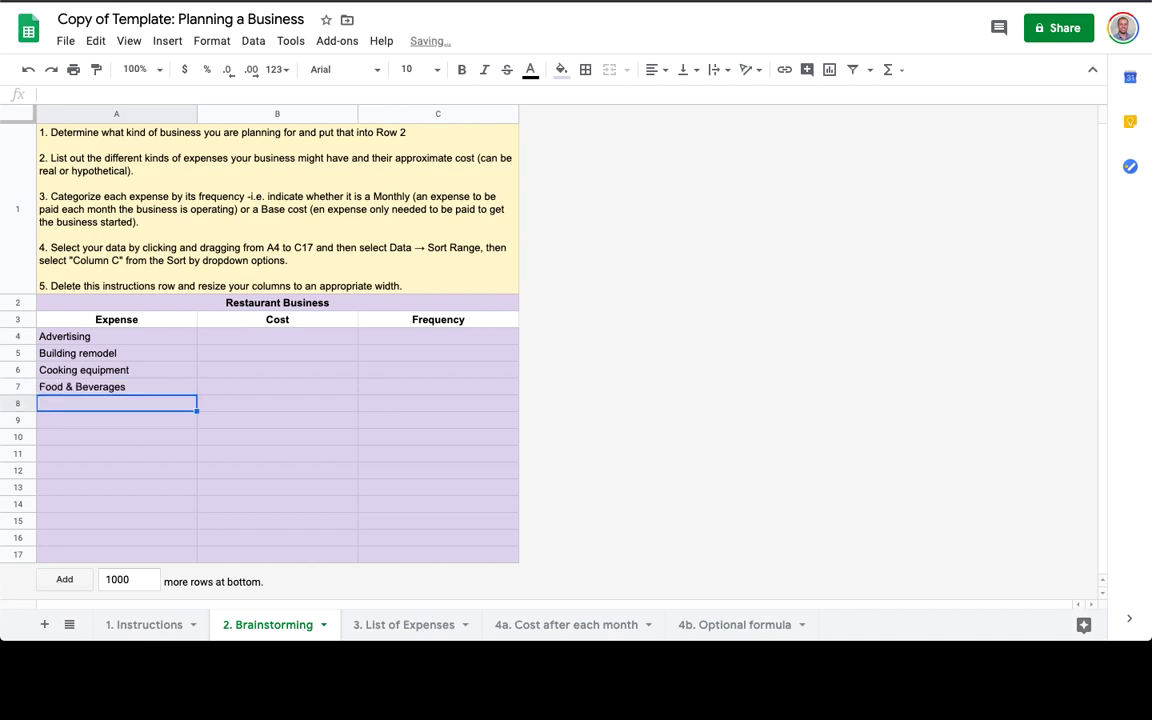
Continue with Inspections Fees, Insurance, Permits & Licenses, Publicity and Rent/Lease
{"action": "type", "text": "ins"}
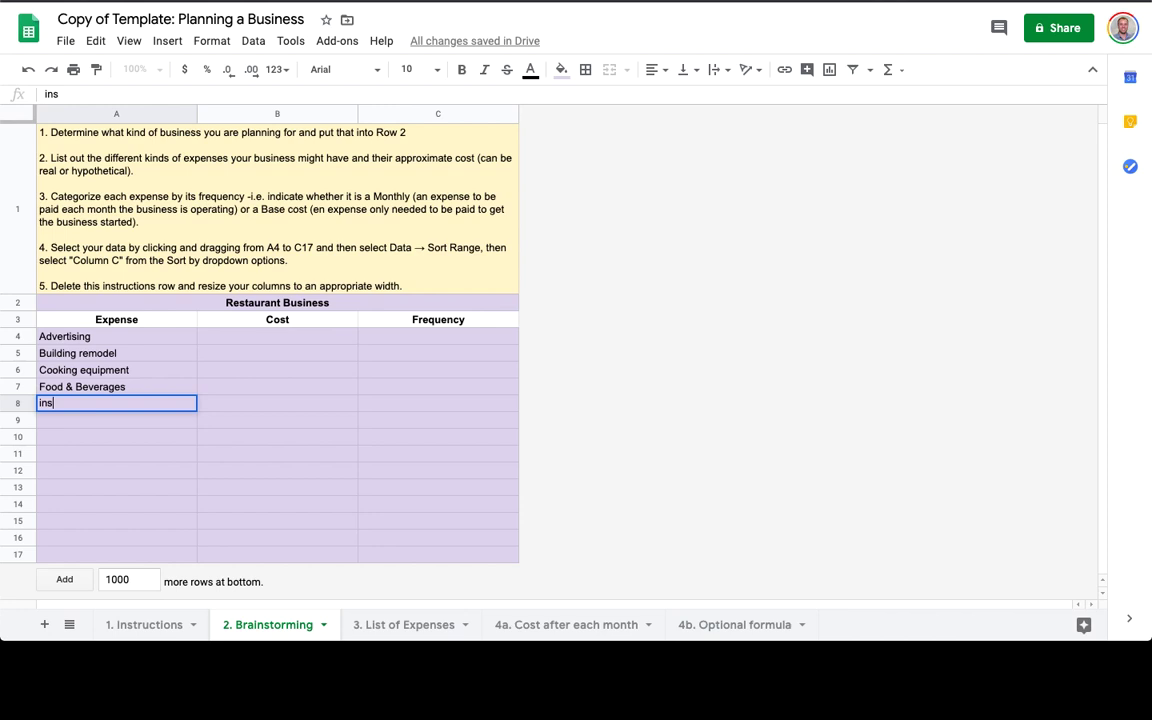
{"action": "type", "text": "pe"}
{"action": "key", "text": "shift+super+Left"}
{"action": "type", "text": "I"}
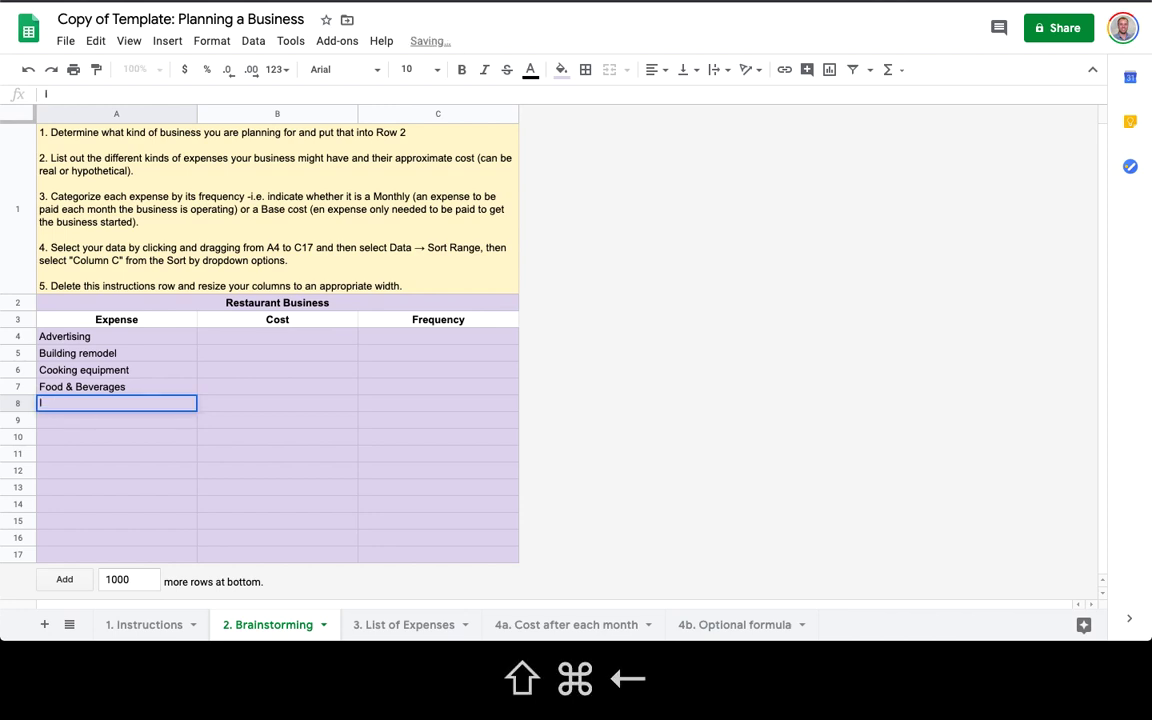
{"action": "type", "text": "nspections "}
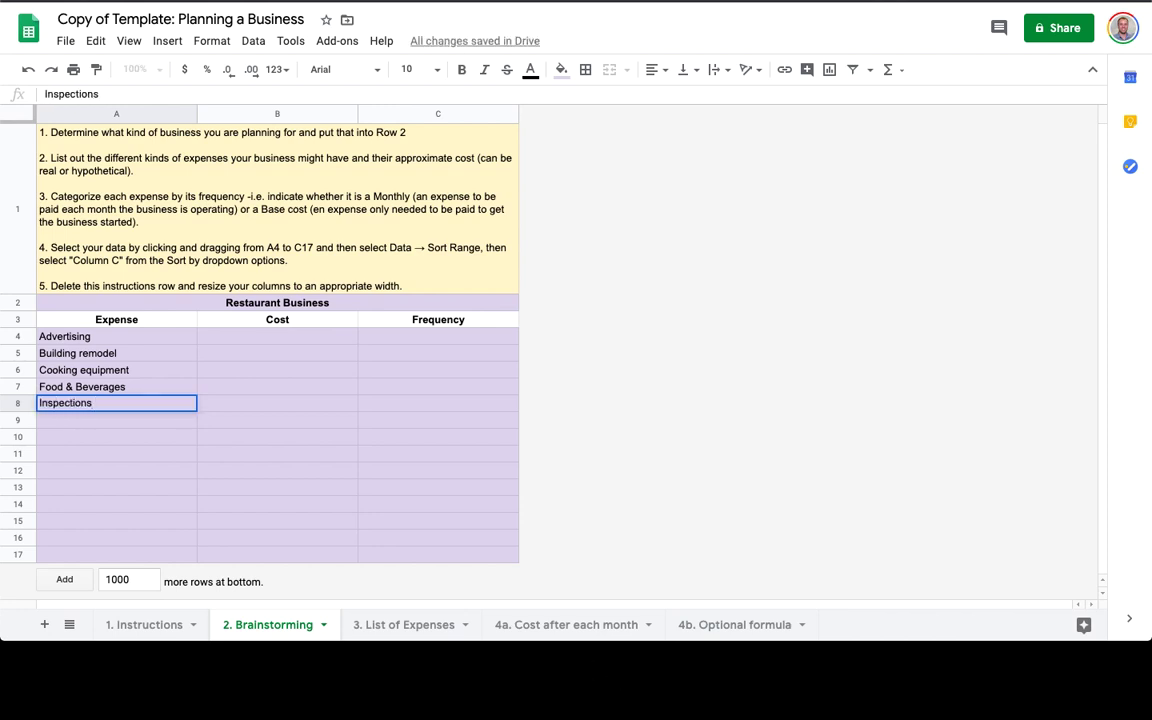
{"action": "type", "text": "Fees"}
{"action": "key", "text": "Return"}
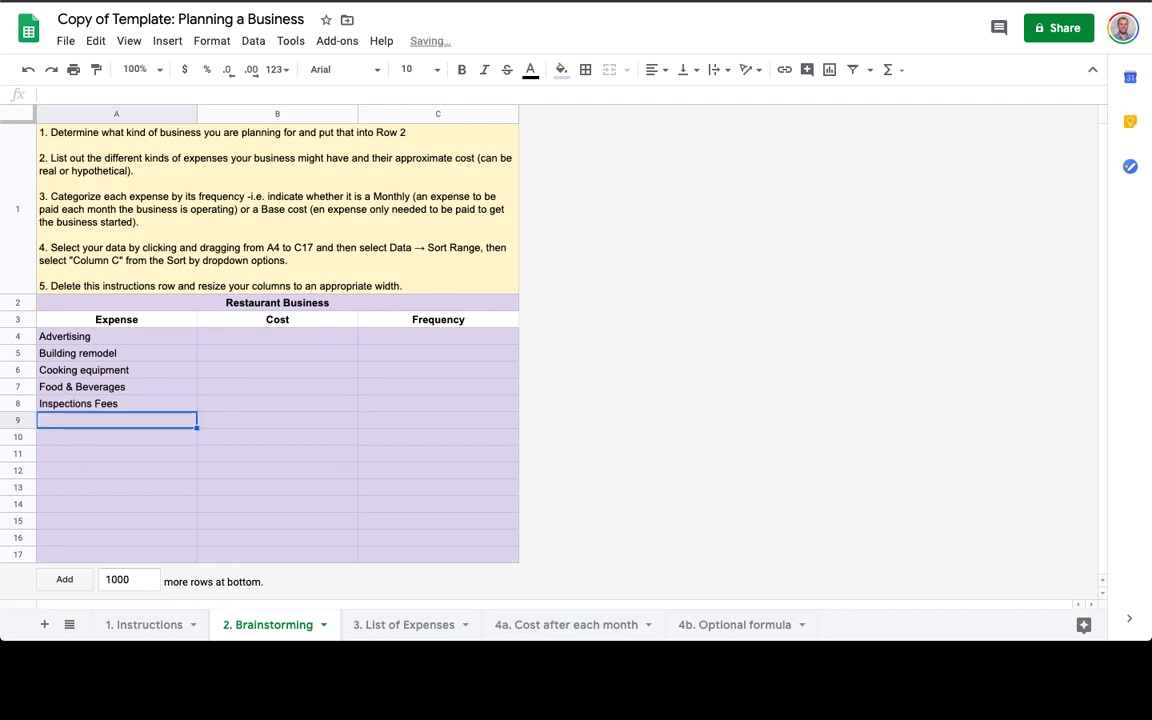
{"action": "type", "text": "Ins"}
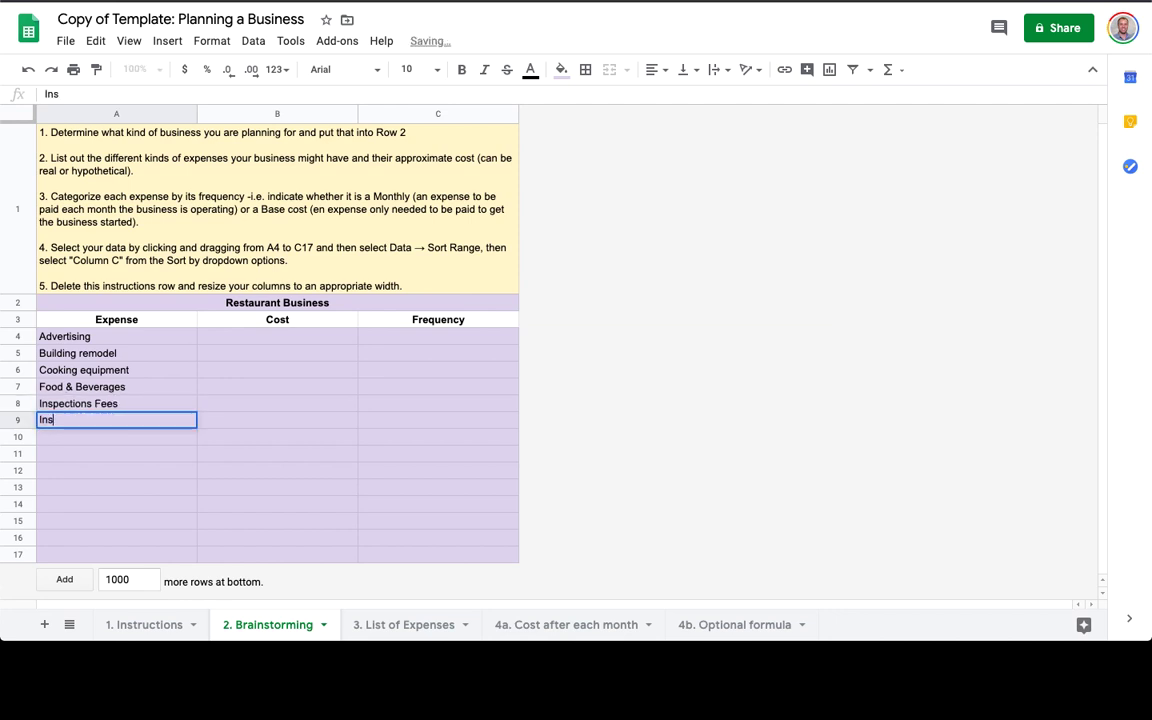
{"action": "type", "text": "urance"}
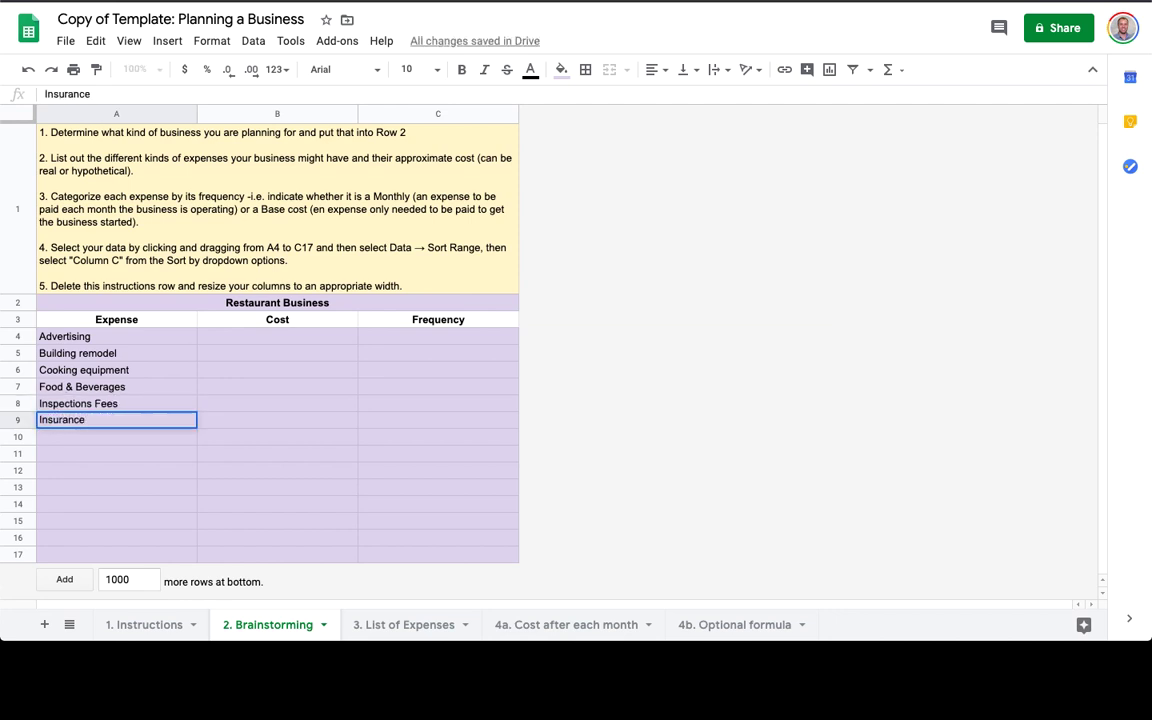
{"action": "key", "text": "Return"}
{"action": "type", "text": "Per"}
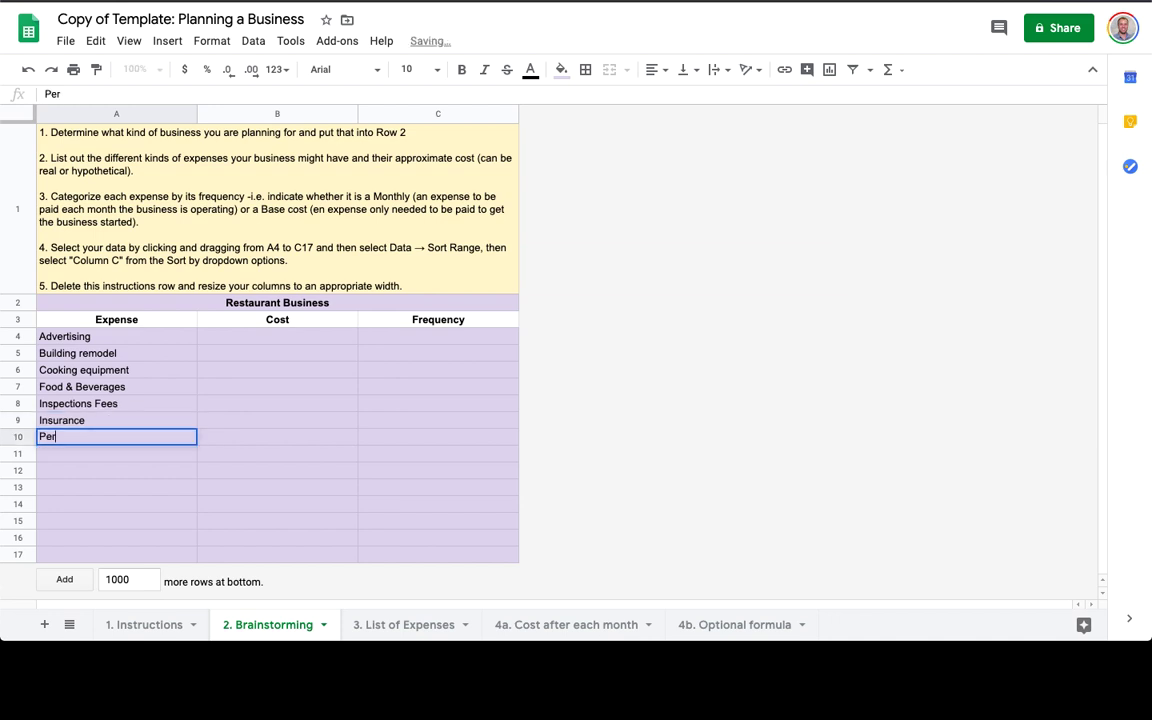
{"action": "type", "text": "mits & Lice"}
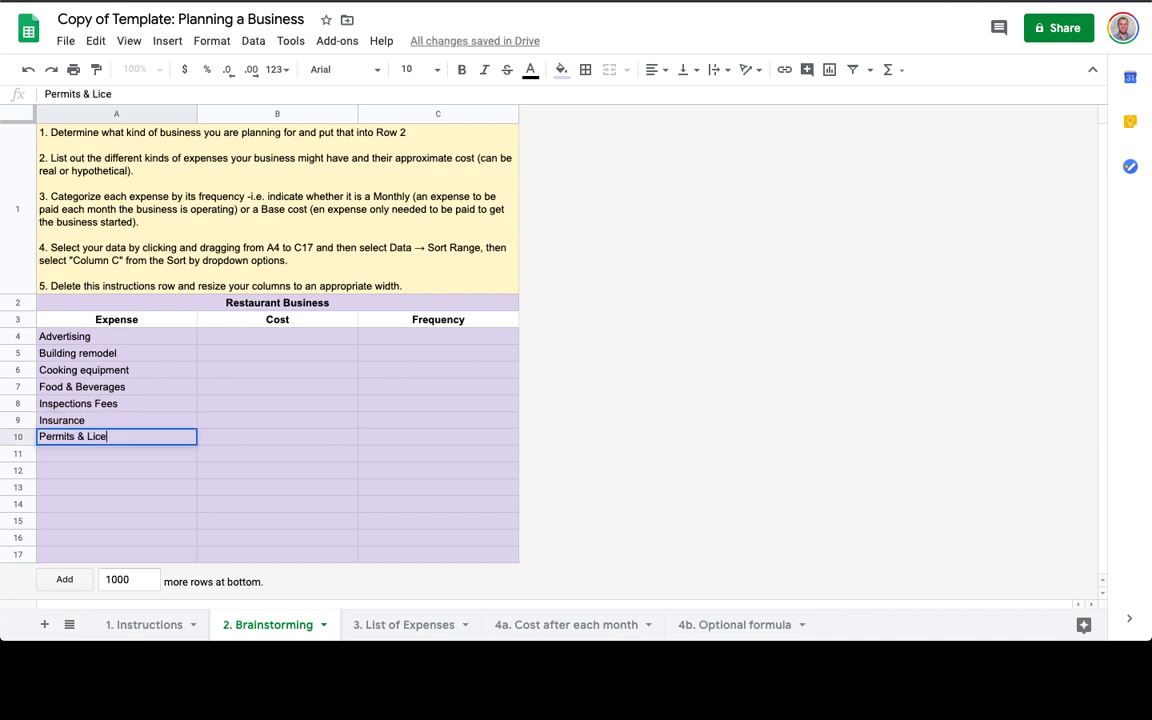
{"action": "type", "text": "nc"}
{"action": "key", "text": "BackSpace"}
{"action": "type", "text": "ses"}
{"action": "key", "text": "Return"}
{"action": "type", "text": "P"}
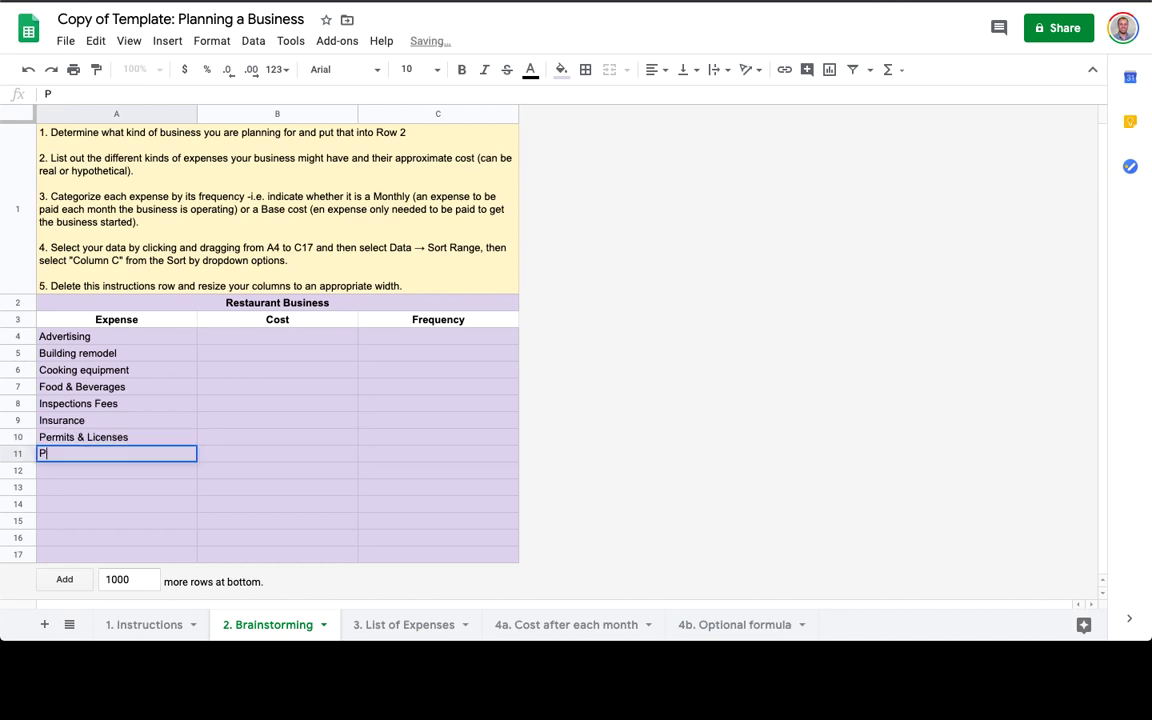
{"action": "type", "text": "ublicity"}
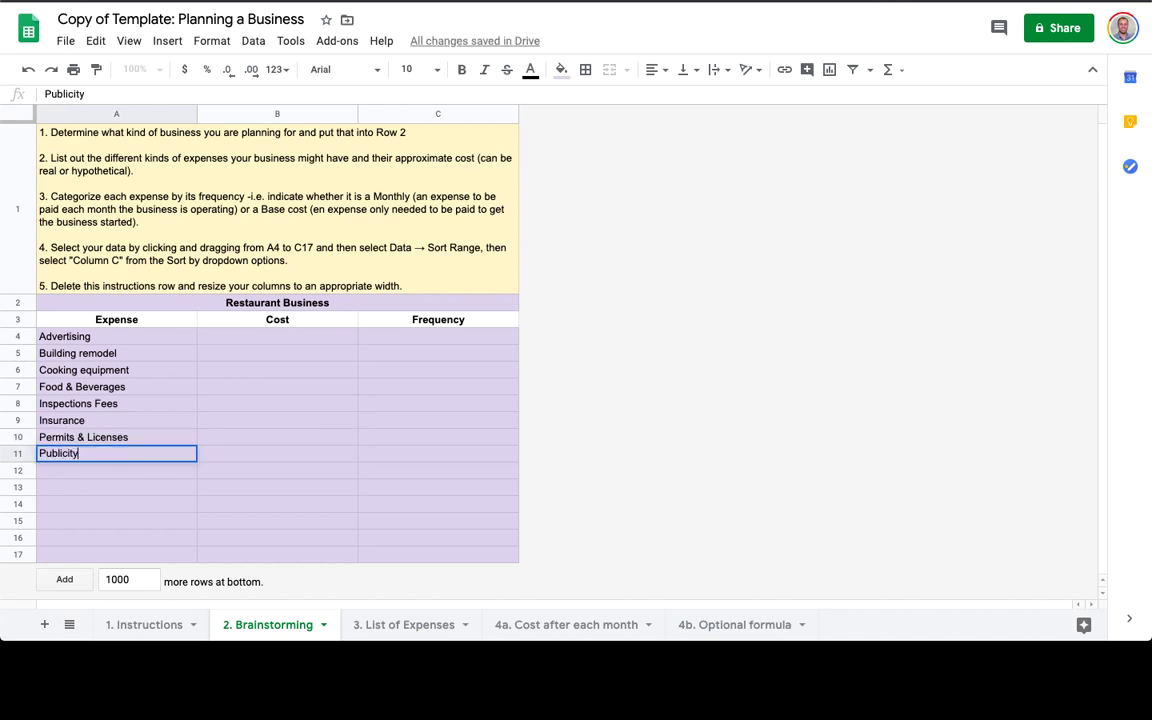
{"action": "key", "text": "Return"}
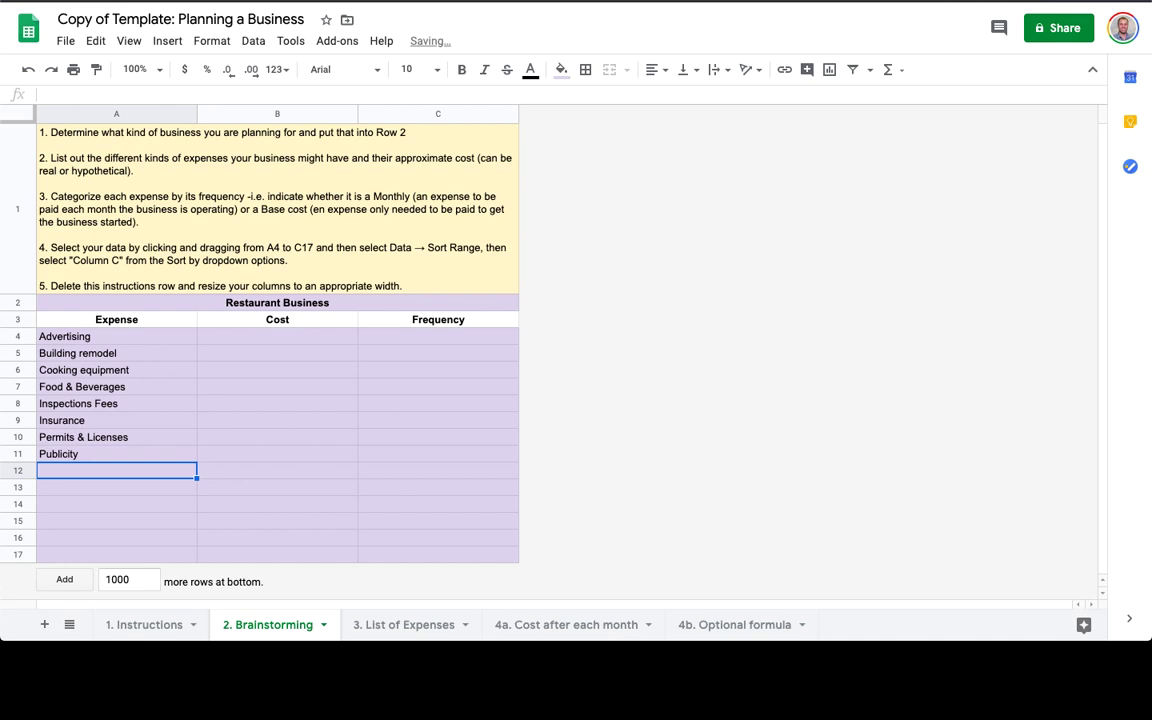
{"action": "type", "text": "Rent/"}
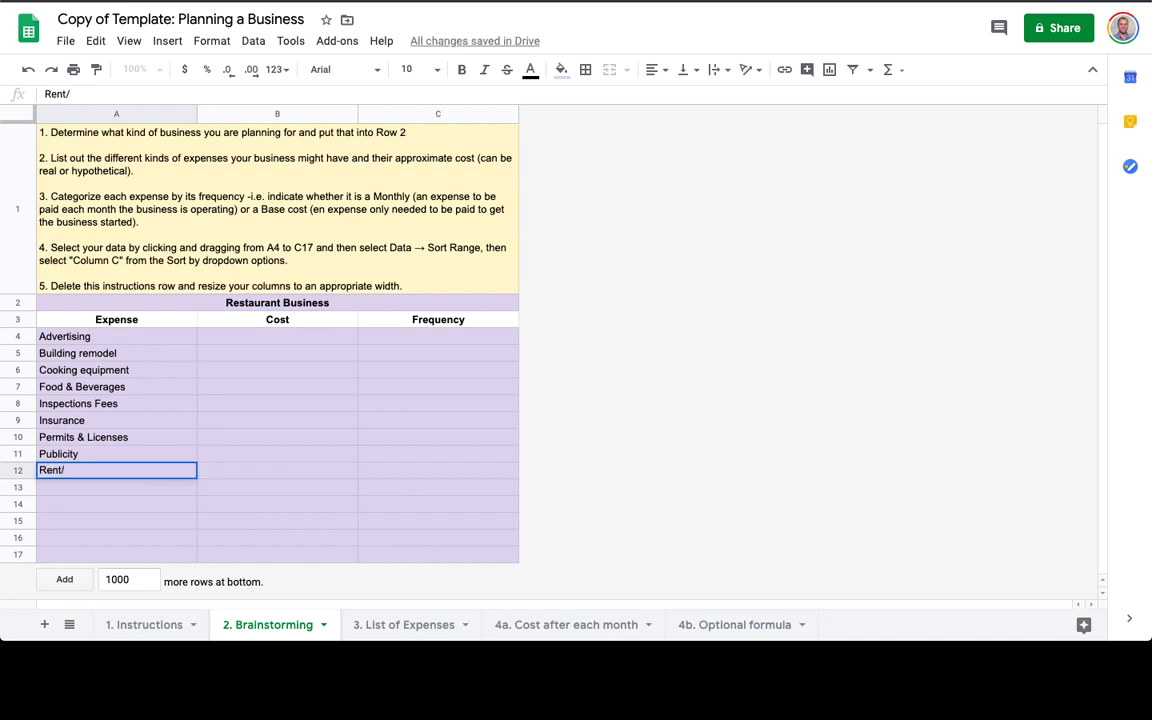
{"action": "type", "text": "Leas"}
{"action": "type", "text": "e"}
Enter costs 1300, 7000, 8000, 15000 and 3000 in B4:B8
{"action": "left_click", "coordinate": [286, 342]}
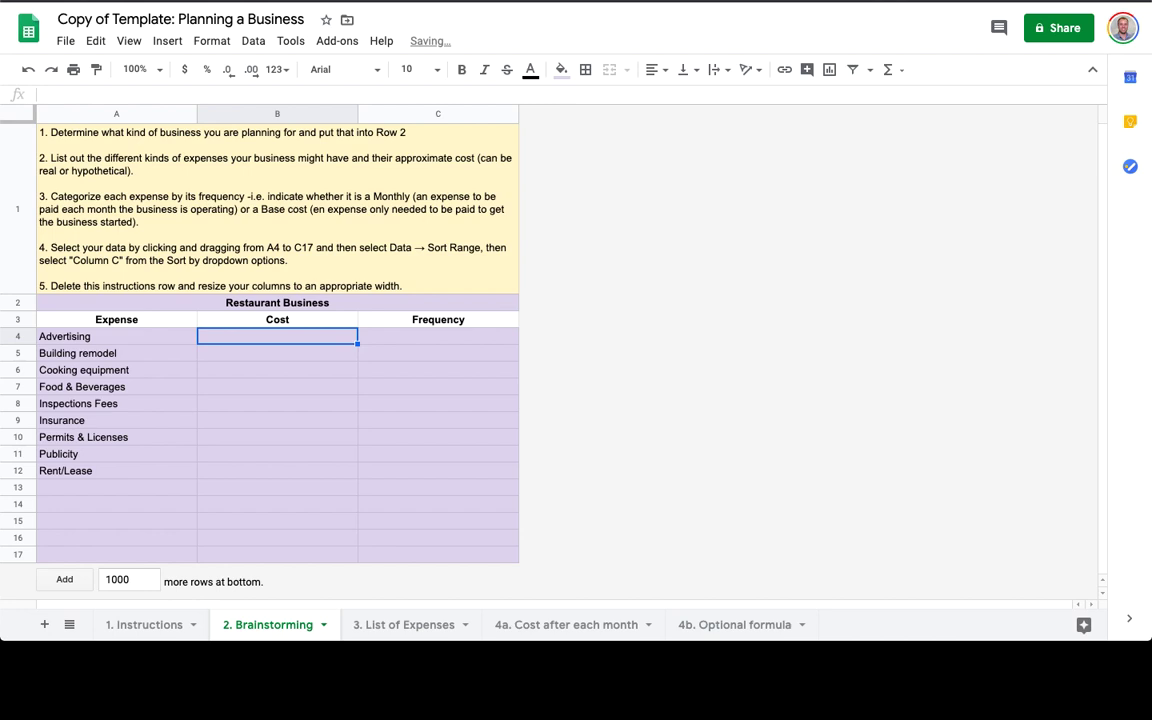
{"action": "type", "text": "1300"}
{"action": "key", "text": "Return"}
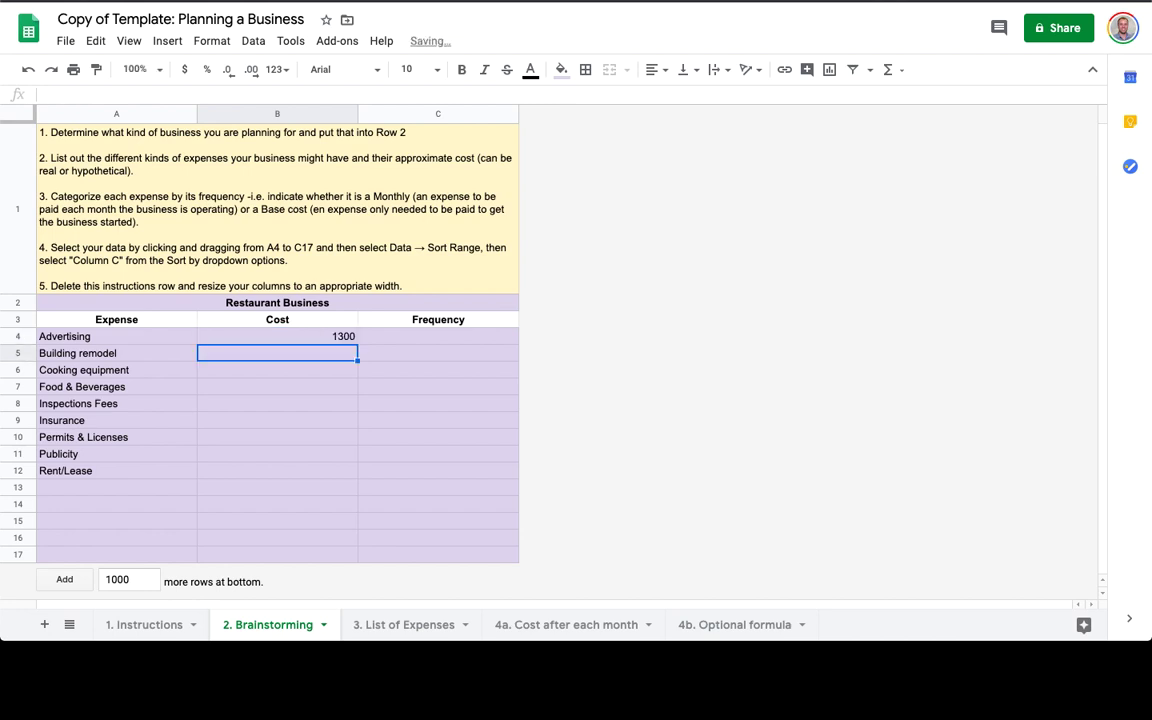
{"action": "type", "text": "7000"}
{"action": "key", "text": "Return"}
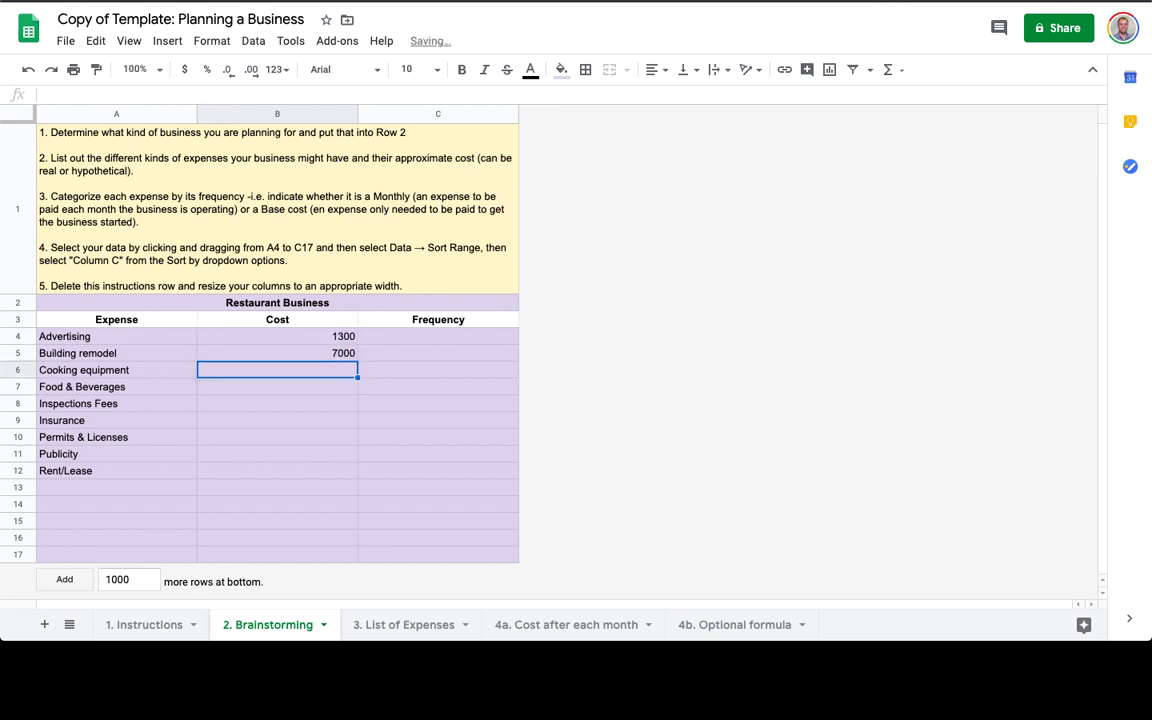
{"action": "type", "text": "8000"}
{"action": "key", "text": "Return"}
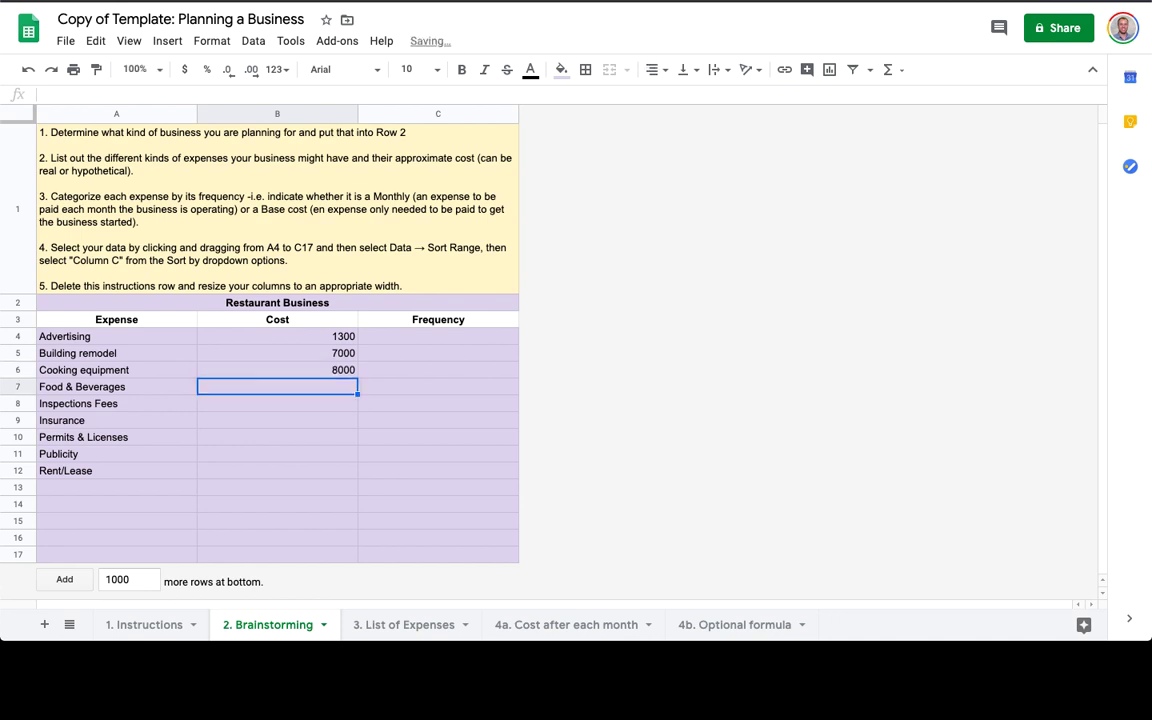
{"action": "type", "text": "15"}
{"action": "type", "text": "000"}
{"action": "key", "text": "Return"}
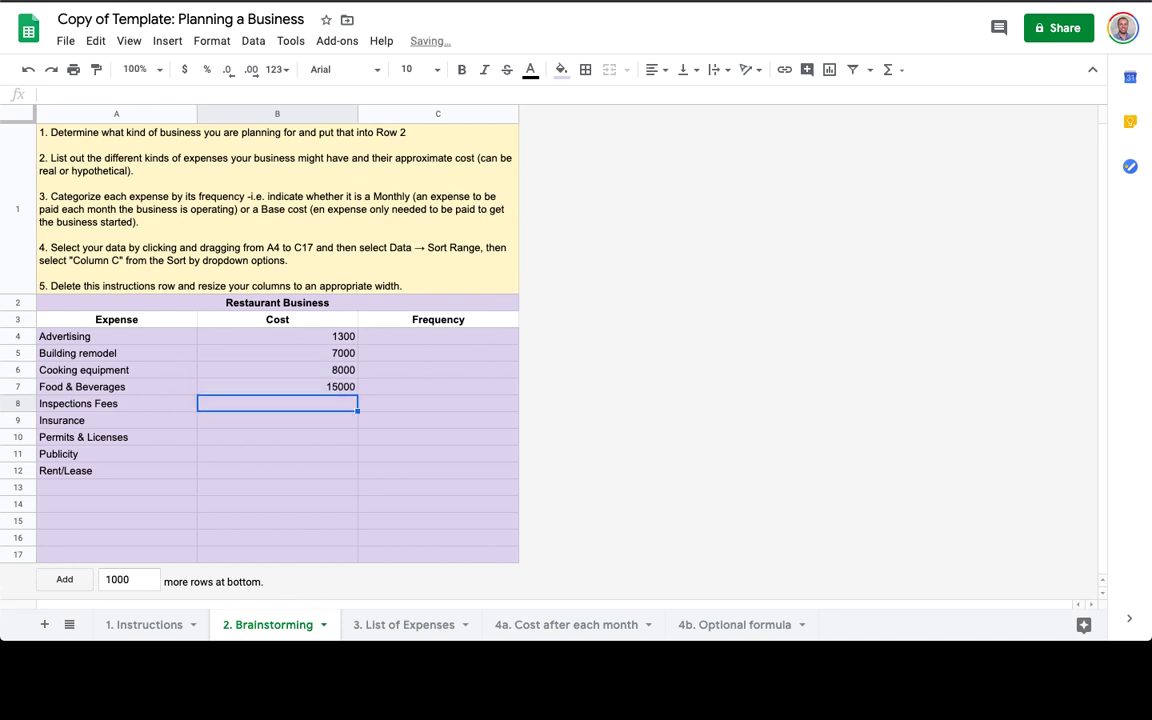
{"action": "type", "text": "3000"}
{"action": "key", "text": "Return"}
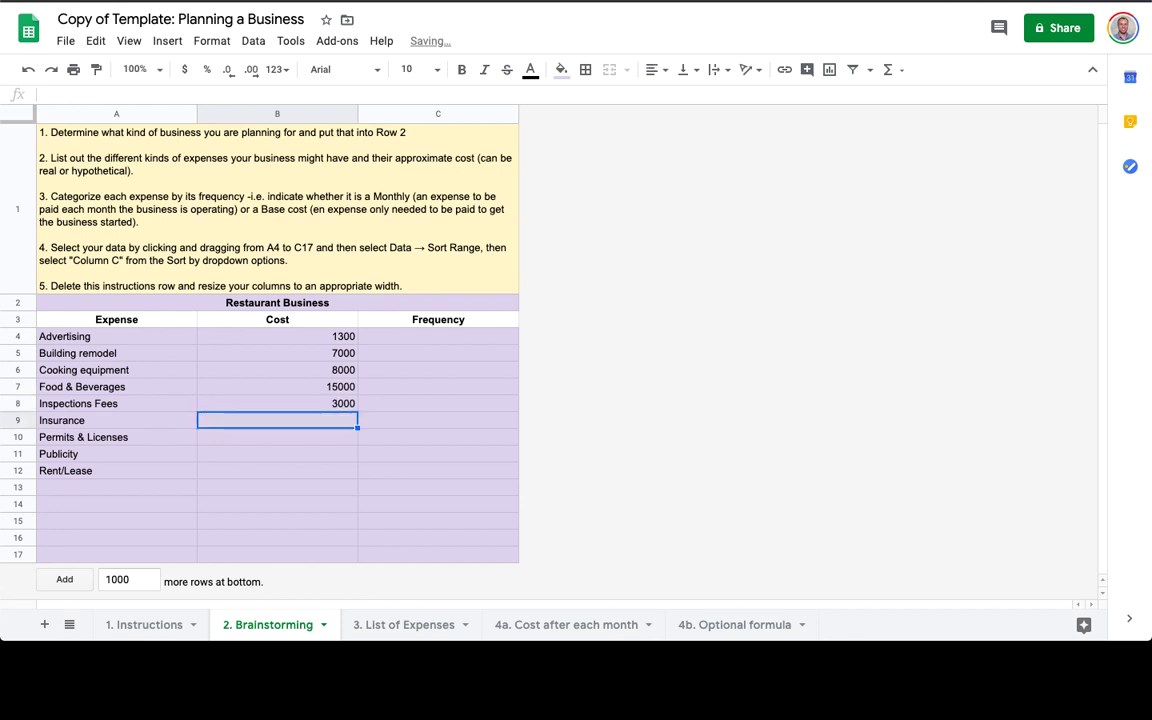
Enter costs 500, 2000, 5000 and 3000 for Insurance through Rent/Lease
{"action": "type", "text": "500"}
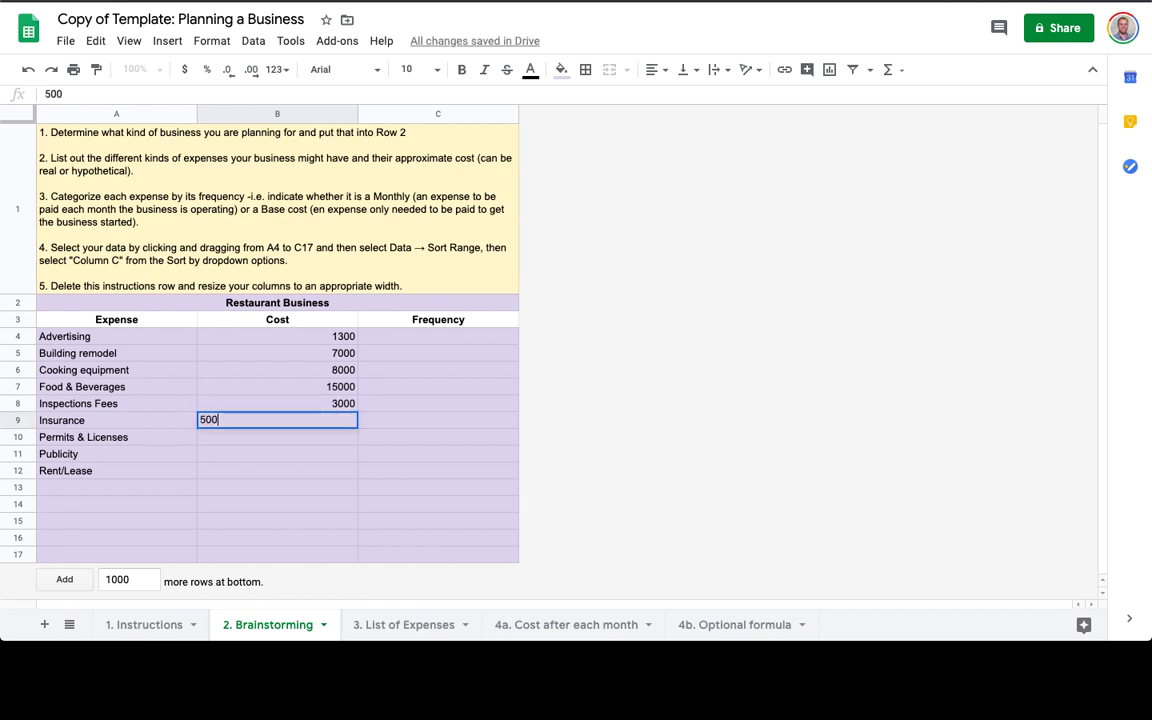
{"action": "key", "text": "Return"}
{"action": "type", "text": "200"}
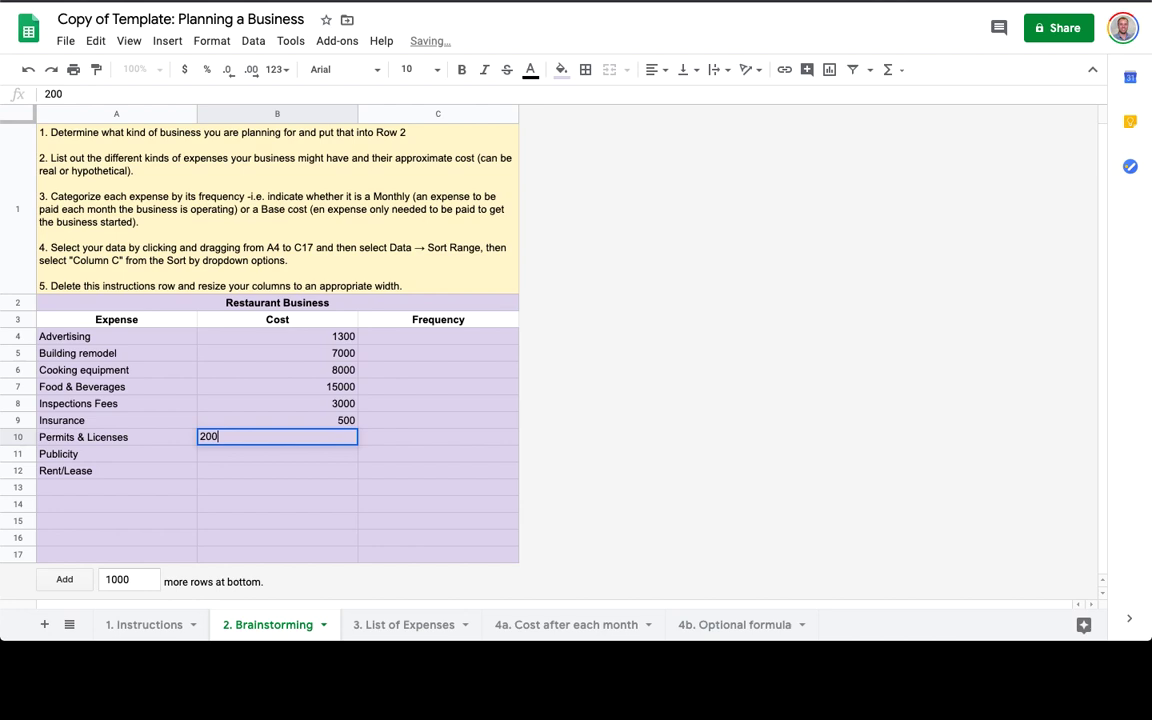
{"action": "type", "text": "0"}
{"action": "key", "text": "Return"}
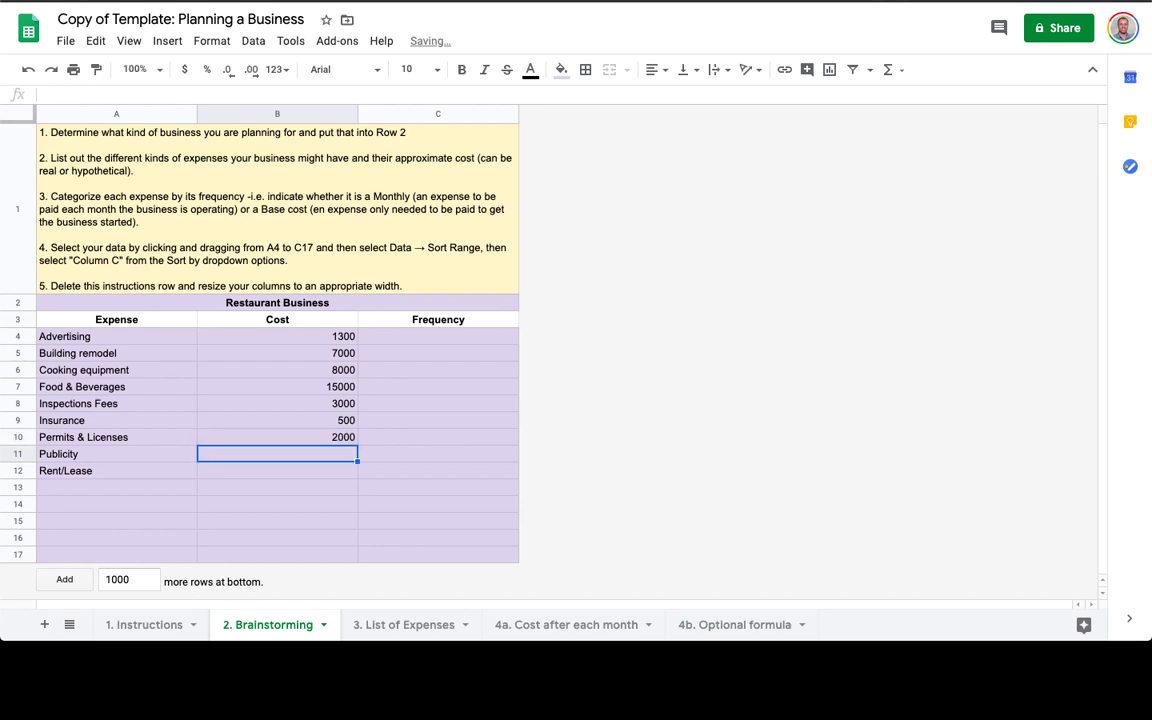
{"action": "type", "text": "5000"}
{"action": "key", "text": "Return"}
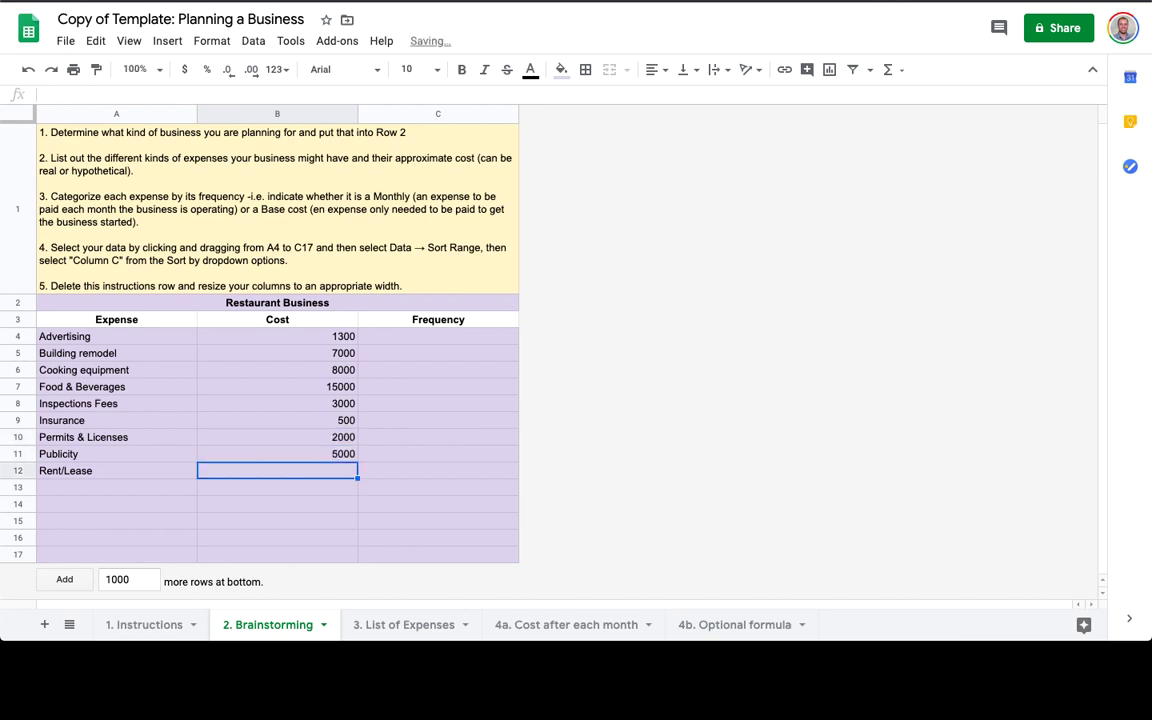
{"action": "type", "text": "3000"}
{"action": "key", "text": "Return"}
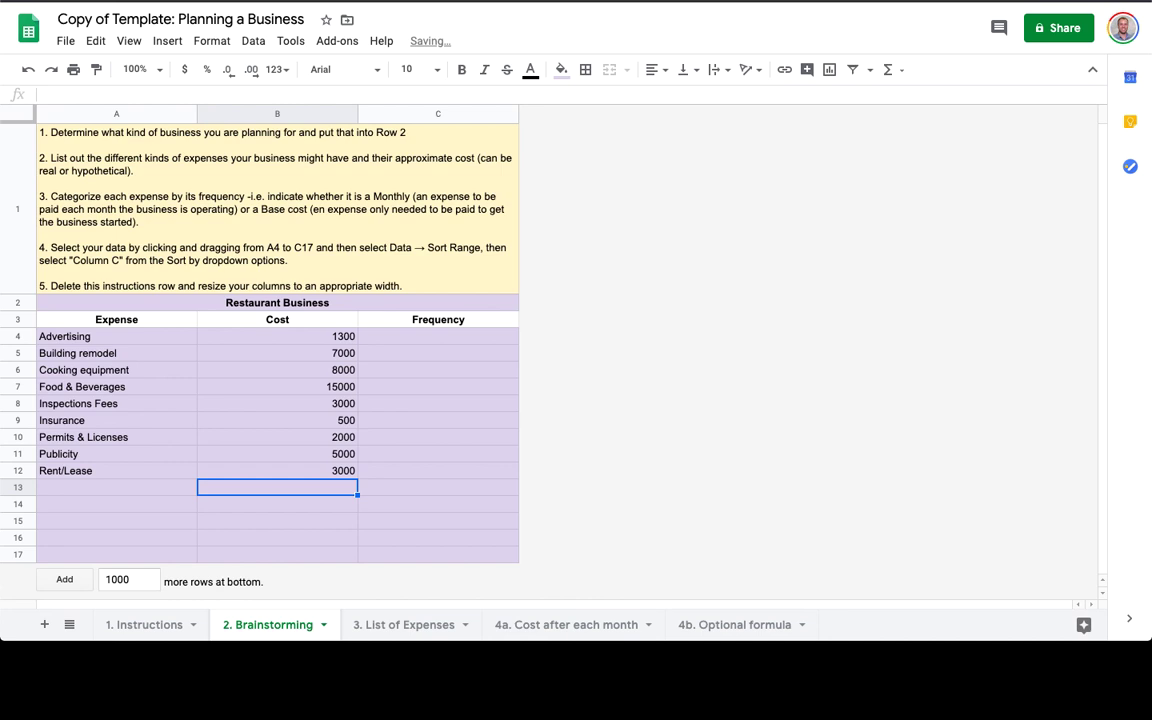
{"action": "key", "text": "Up"}
{"action": "key", "text": "Right"}
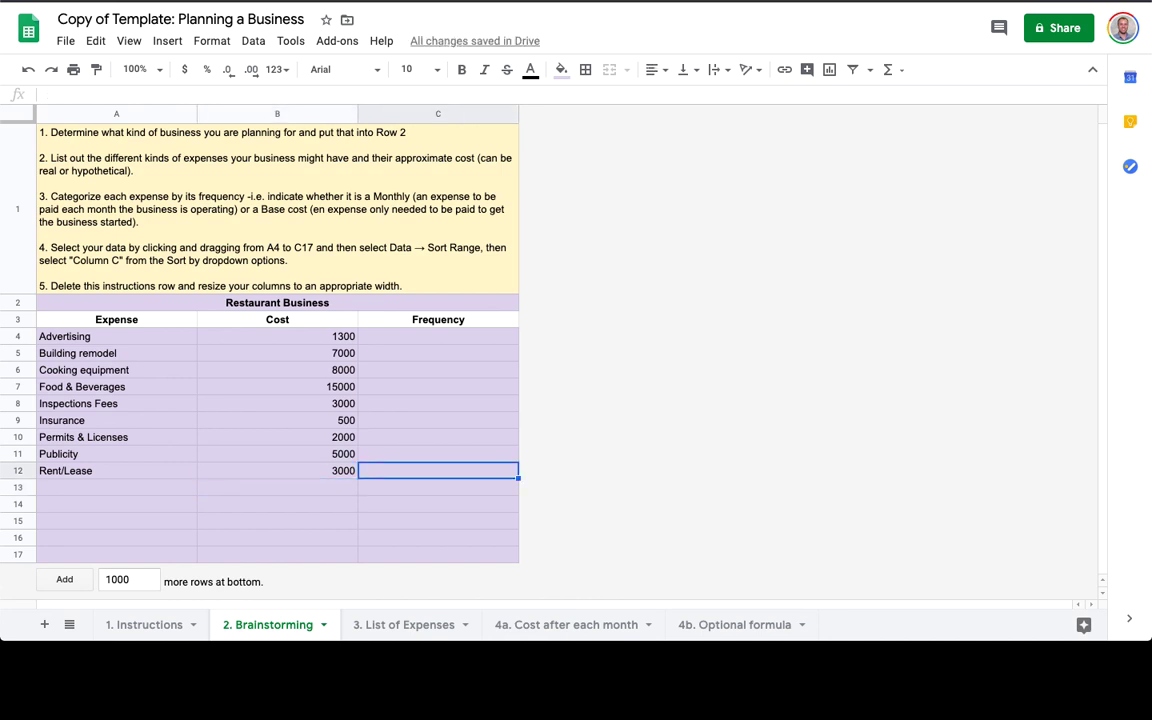
Set frequencies Monthly, Base, Base, Monthly, Base for Advertising through Inspections Fees
{"action": "key", "text": "Up"}
{"action": "key", "text": "Up"}
{"action": "key", "text": "Up"}
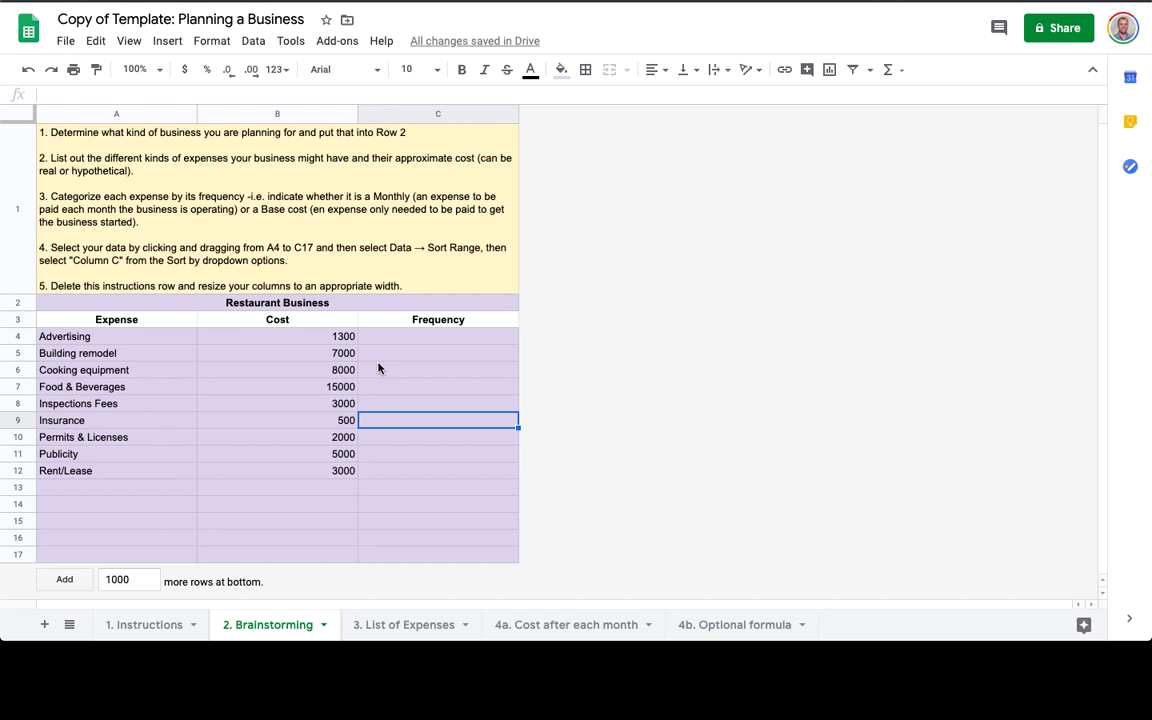
{"action": "left_click", "coordinate": [410, 341]}
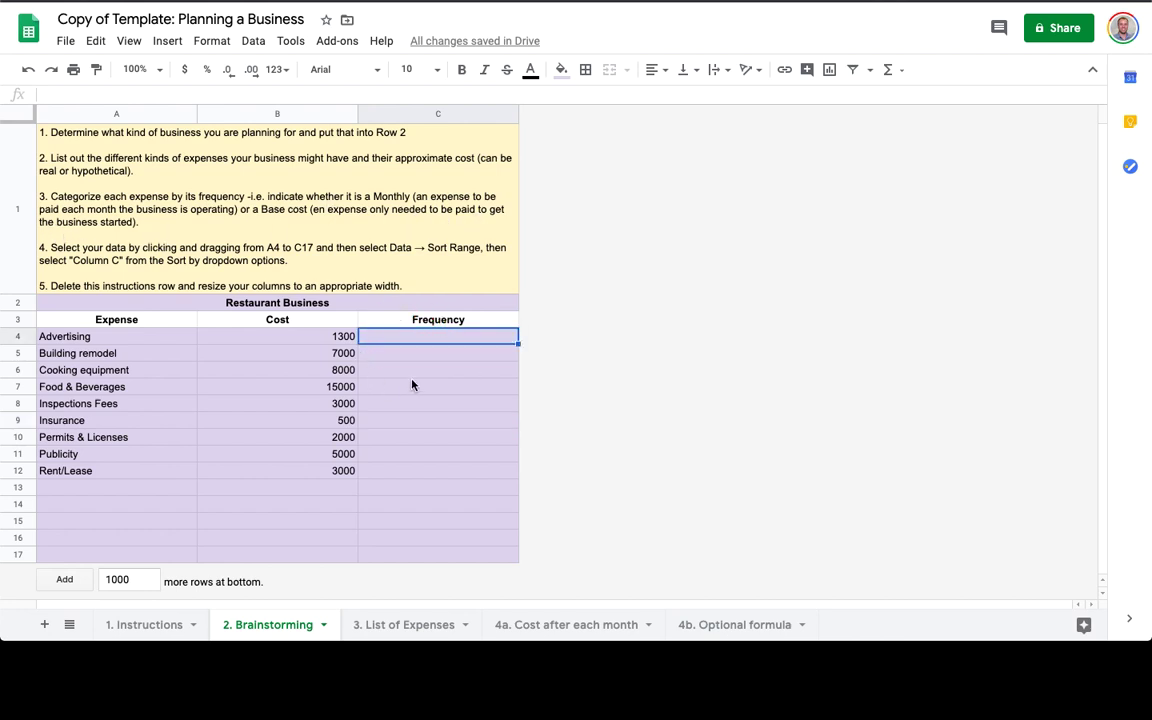
{"action": "type", "text": "M"}
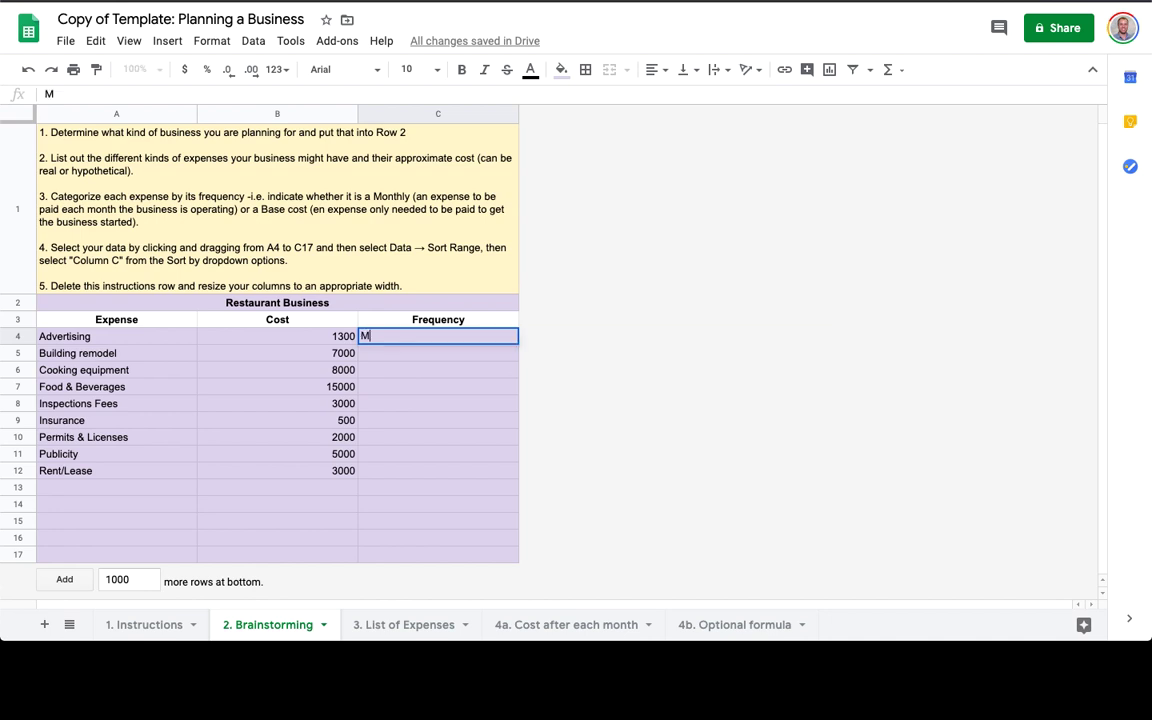
{"action": "type", "text": "onthly"}
{"action": "key", "text": "Return"}
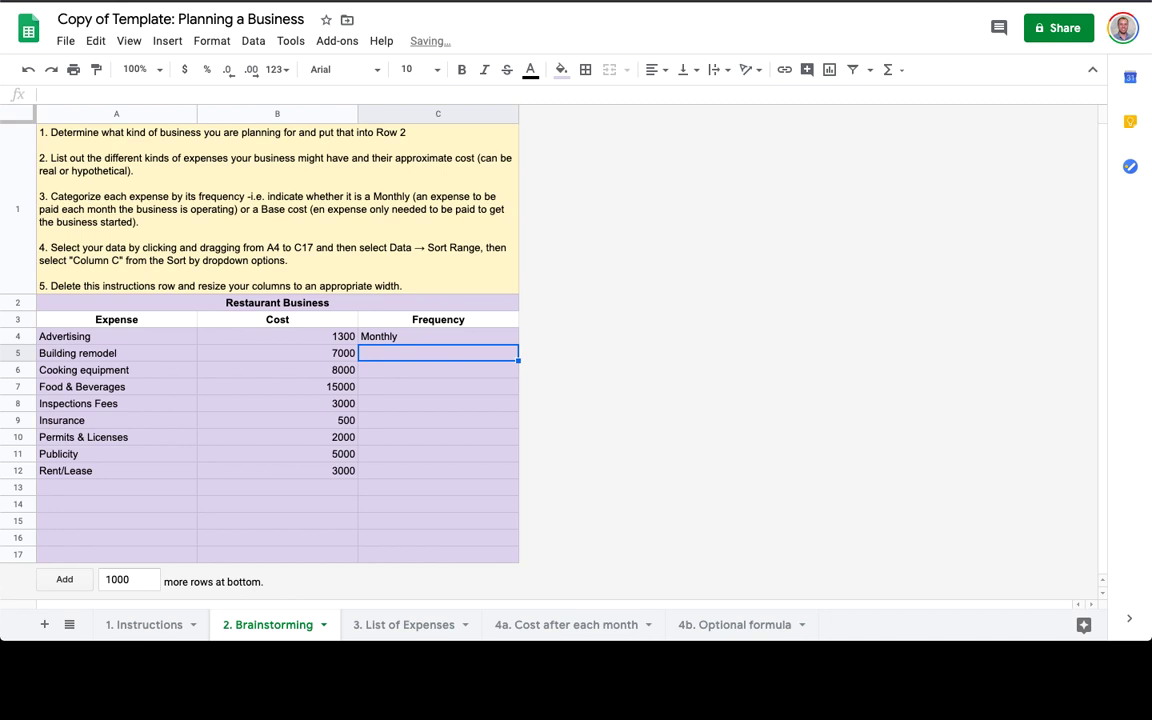
{"action": "type", "text": "Base"}
{"action": "key", "text": "Return"}
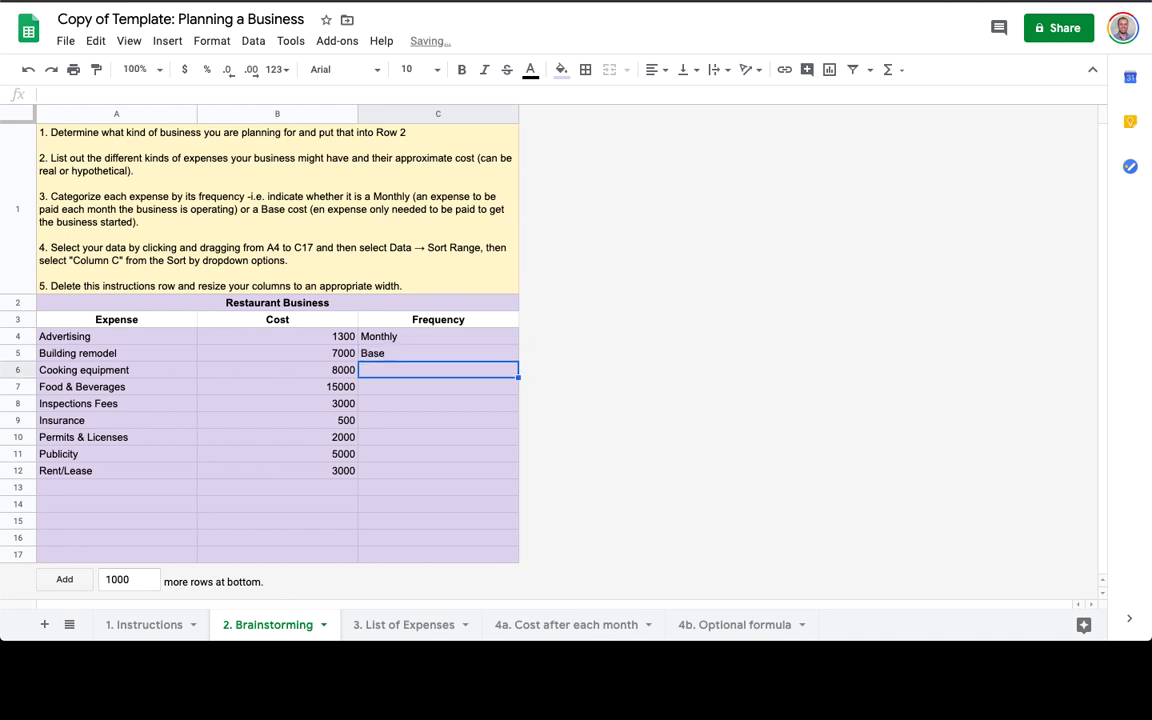
{"action": "type", "text": "Bas"}
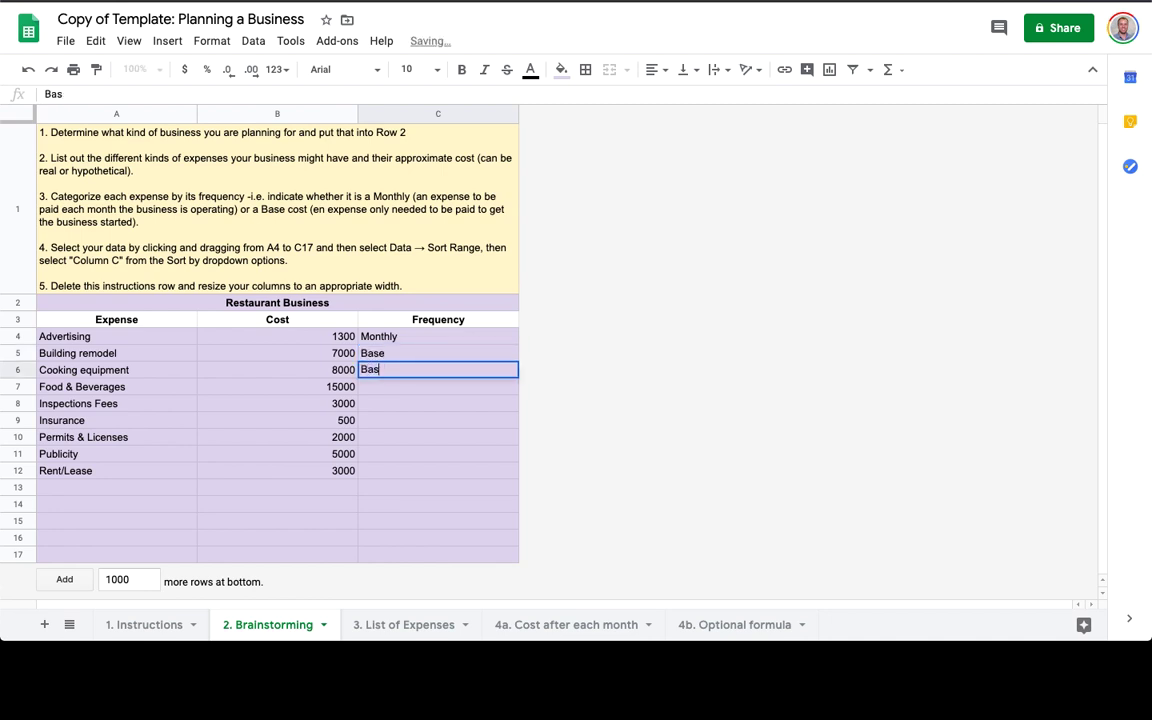
{"action": "type", "text": "e"}
{"action": "key", "text": "Return"}
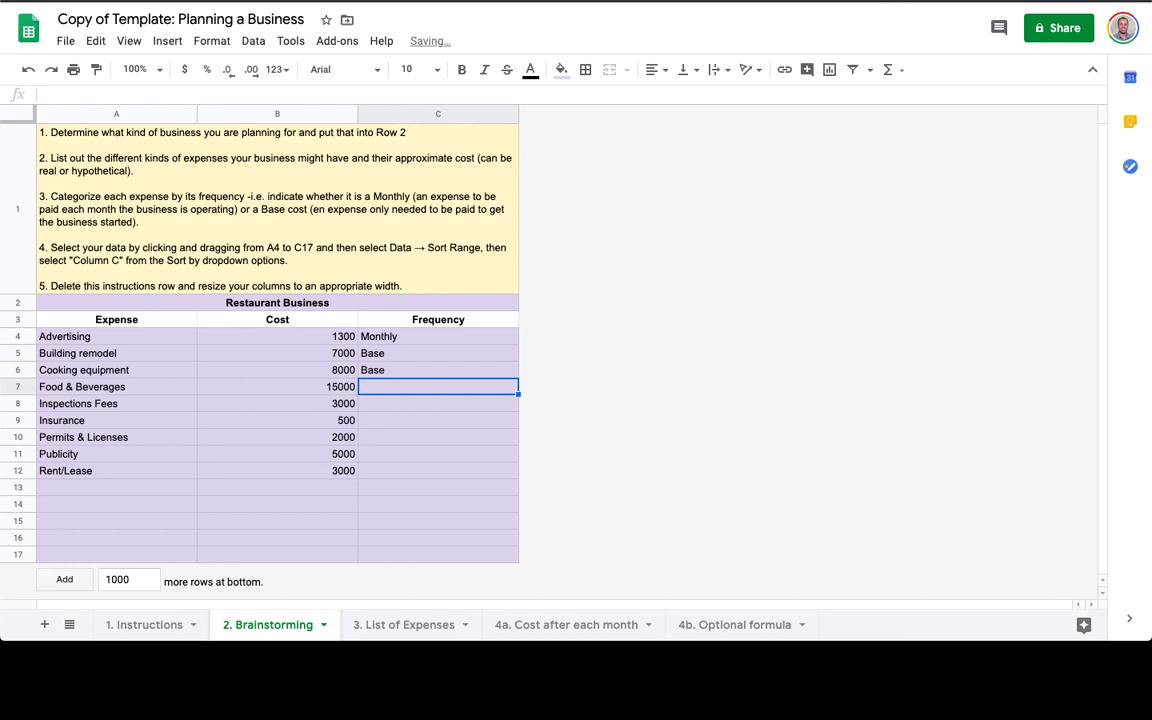
{"action": "type", "text": "Monthly"}
{"action": "key", "text": "Return"}
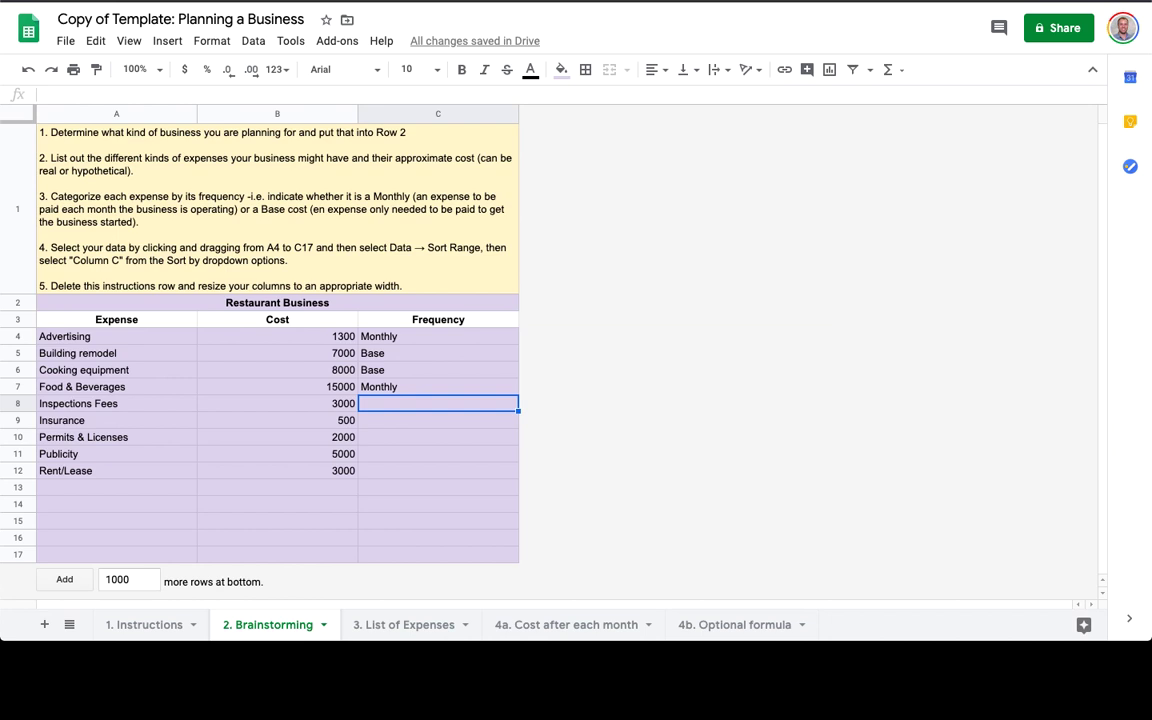
{"action": "type", "text": "Base"}
{"action": "key", "text": "Return"}
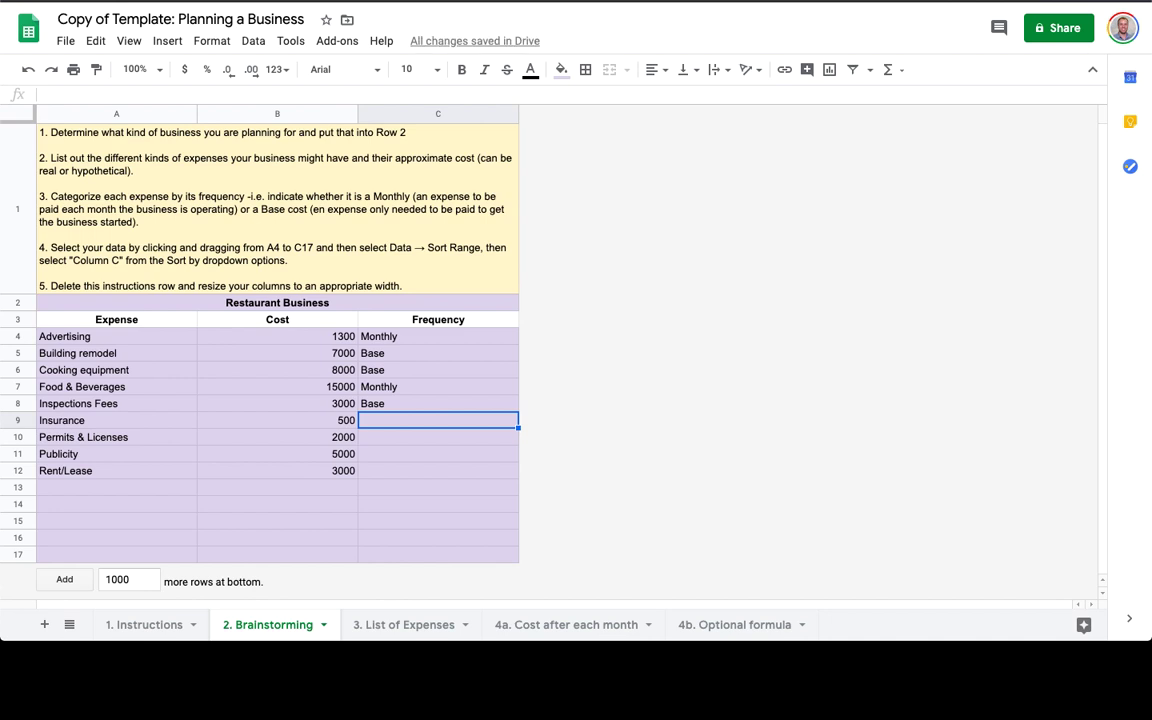
Set frequencies Monthly, Base, Base, Monthly for Insurance through Rent/Lease
{"action": "type", "text": "M"}
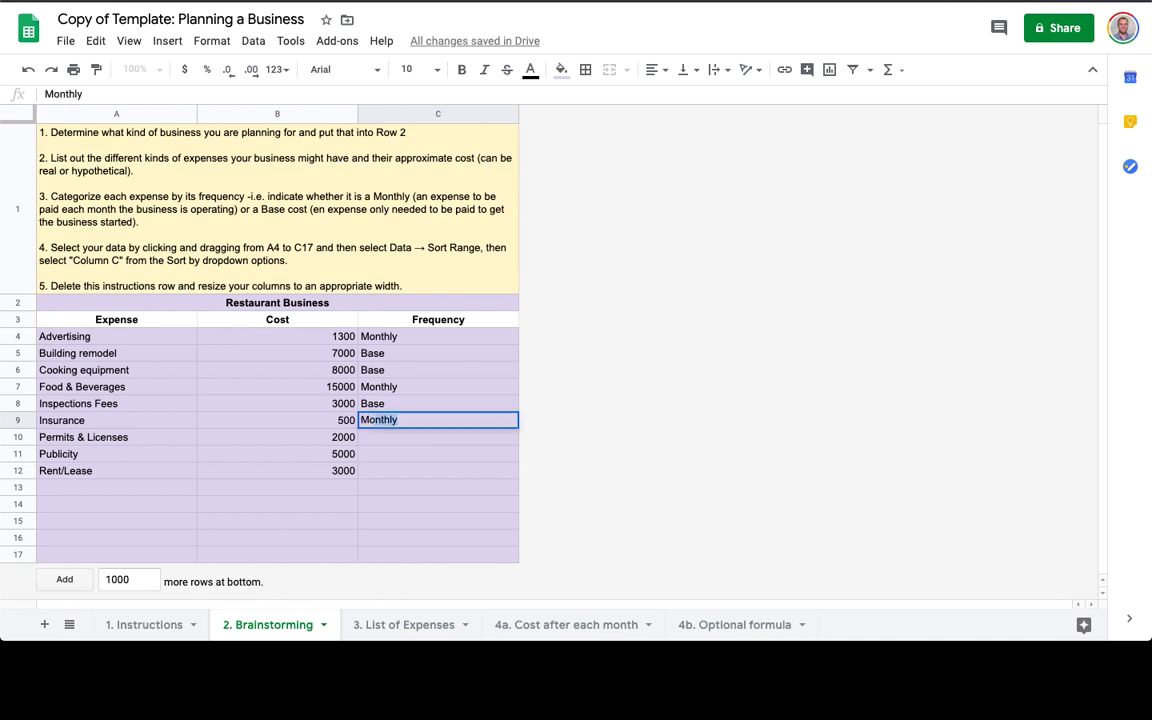
{"action": "type", "text": "onthly"}
{"action": "key", "text": "Return"}
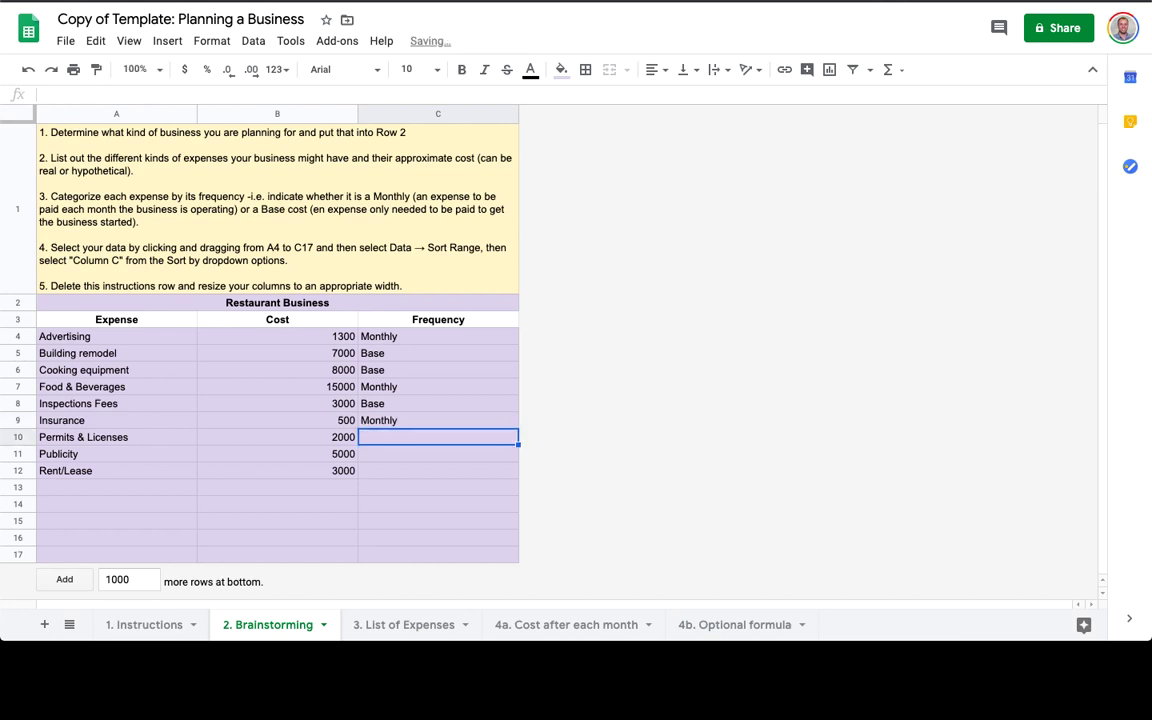
{"action": "type", "text": "Base"}
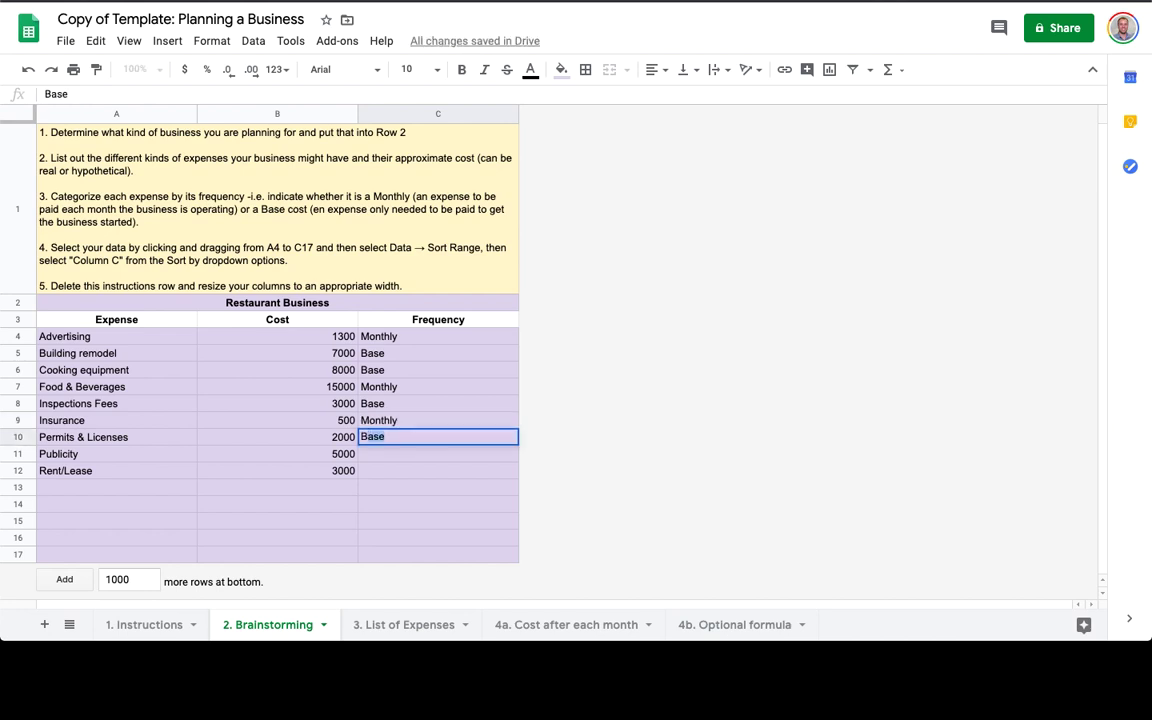
{"action": "key", "text": "Return"}
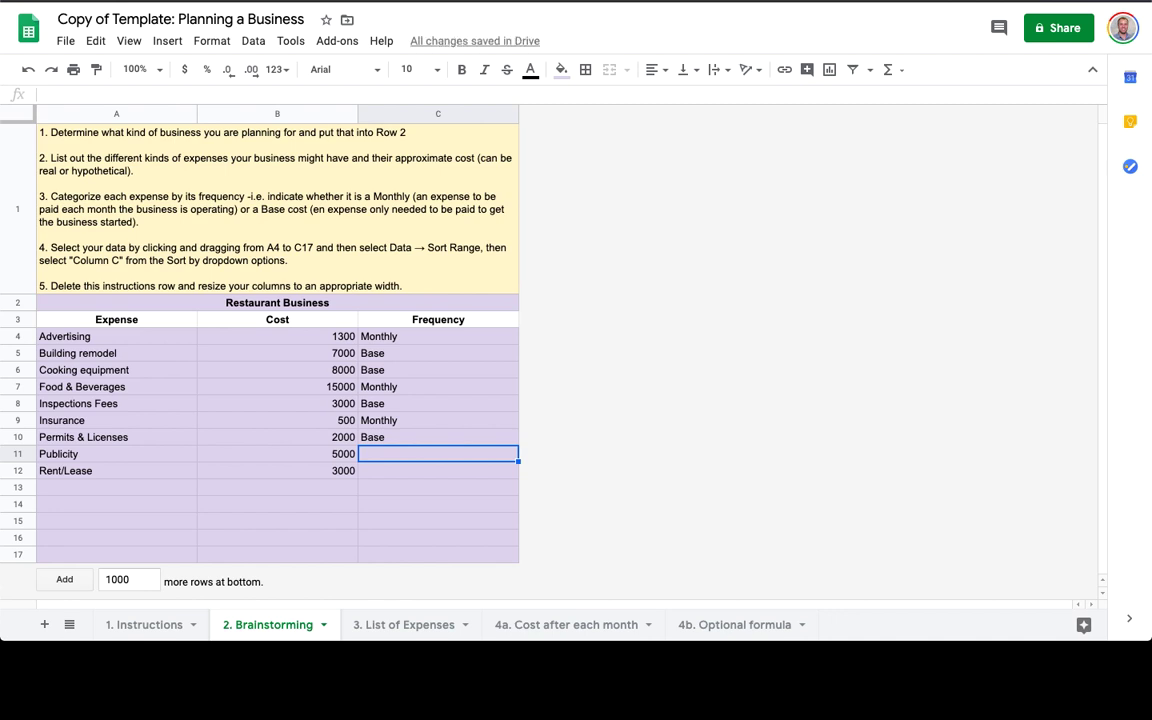
{"action": "type", "text": "Base"}
{"action": "key", "text": "Return"}
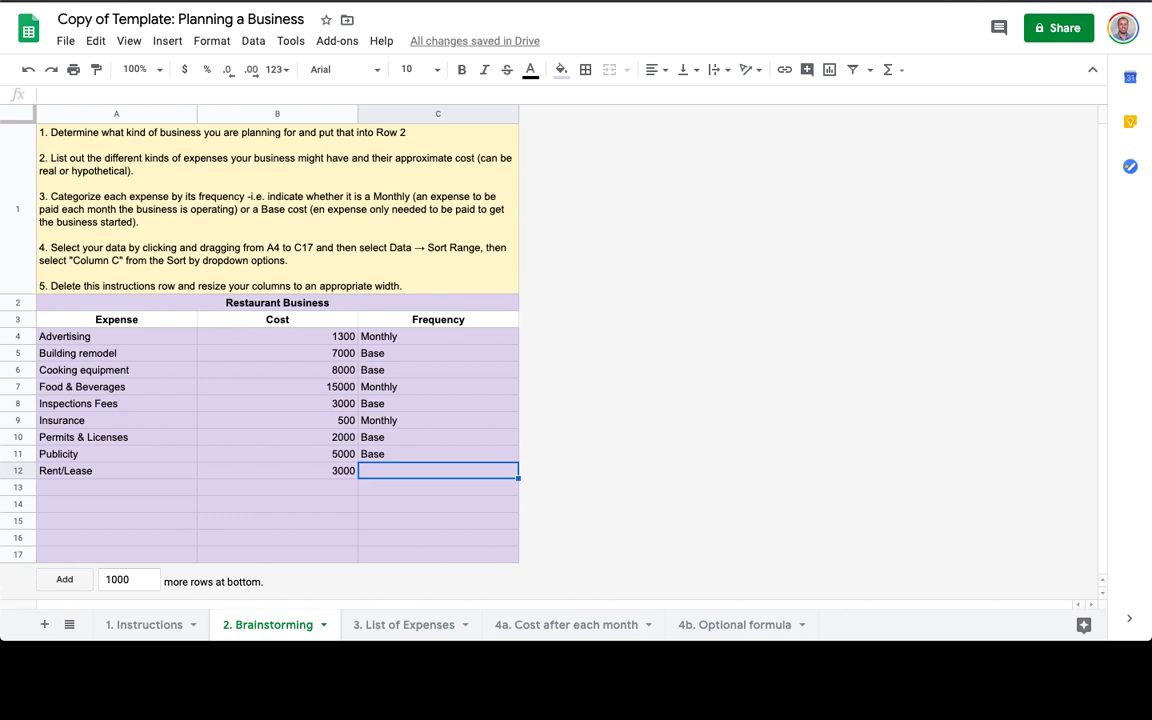
{"action": "type", "text": "Monthly"}
{"action": "key", "text": "Return"}
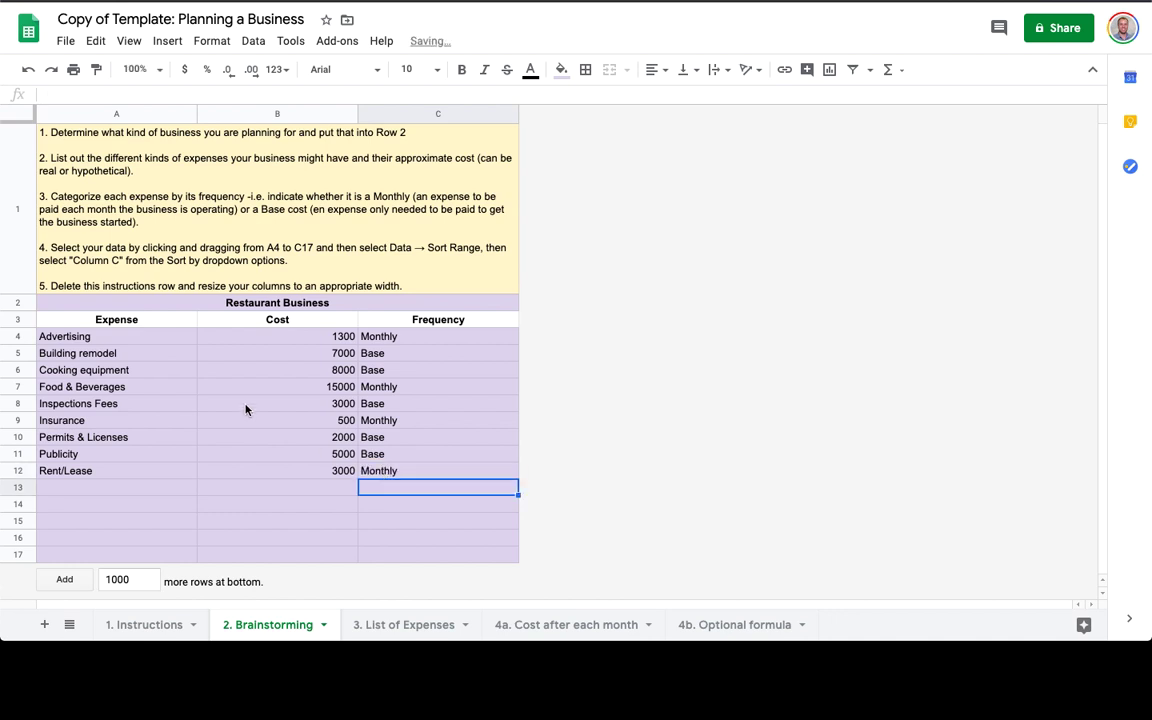
Sort range A4:C17 by column C, A→Z, grouping Base rows above Monthly
{"action": "left_click_drag", "start_coordinate": [142, 336], "coordinate": [462, 474]}
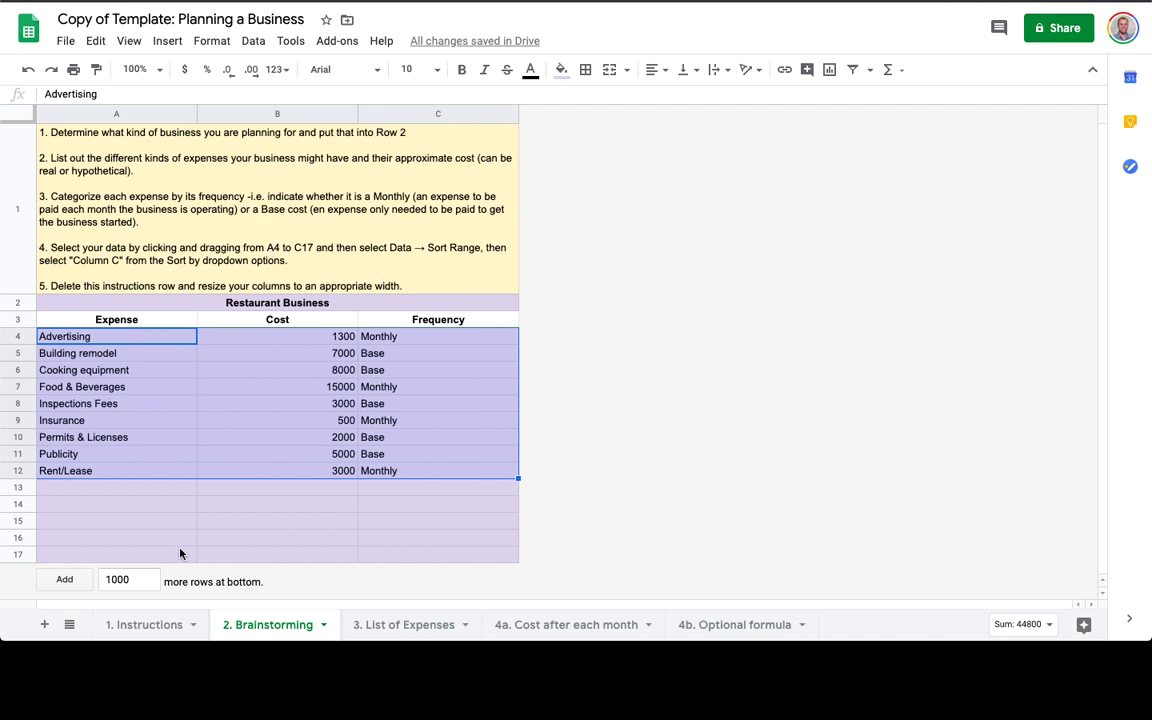
{"action": "left_click", "coordinate": [110, 354]}
{"action": "left_click_drag", "start_coordinate": [110, 336], "coordinate": [393, 572]}
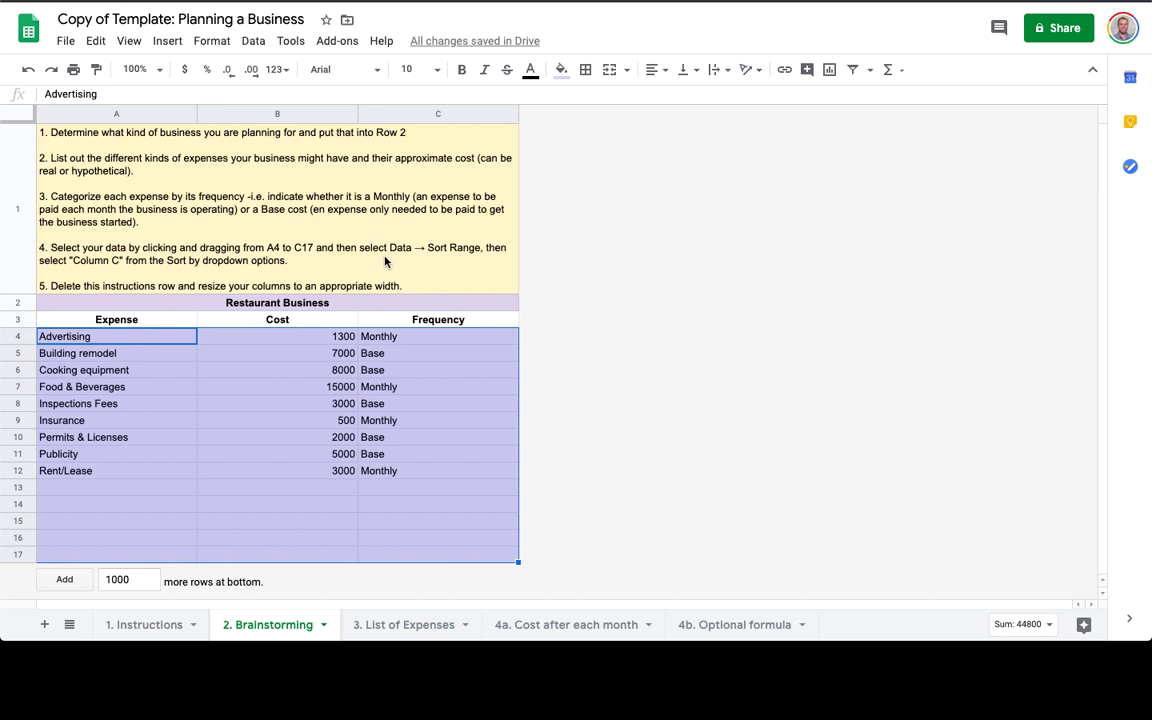
{"action": "left_click", "coordinate": [253, 41]}
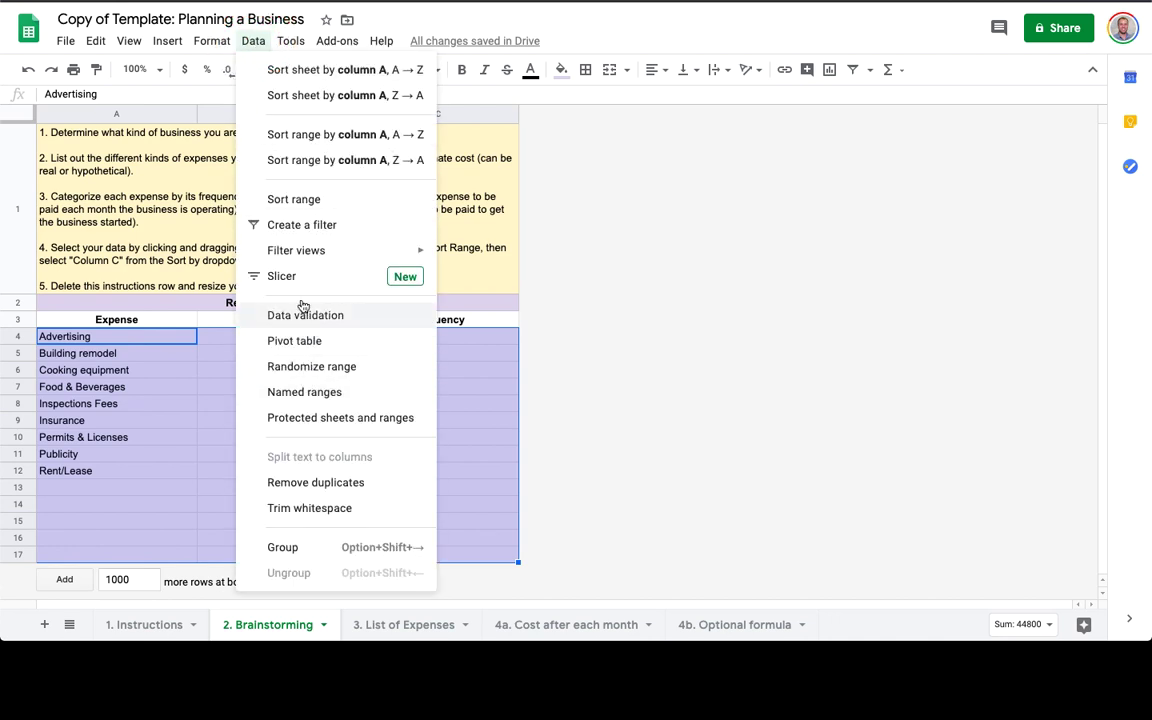
{"action": "left_click", "coordinate": [305, 203]}
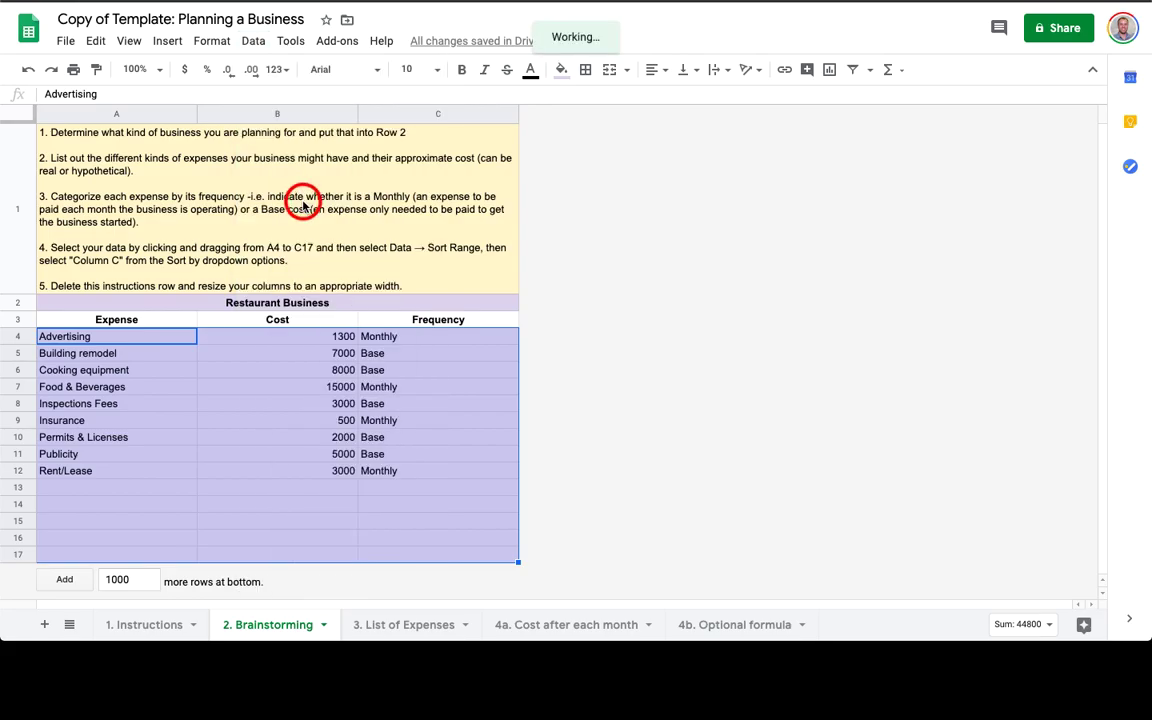
{"action": "left_click", "coordinate": [487, 305]}
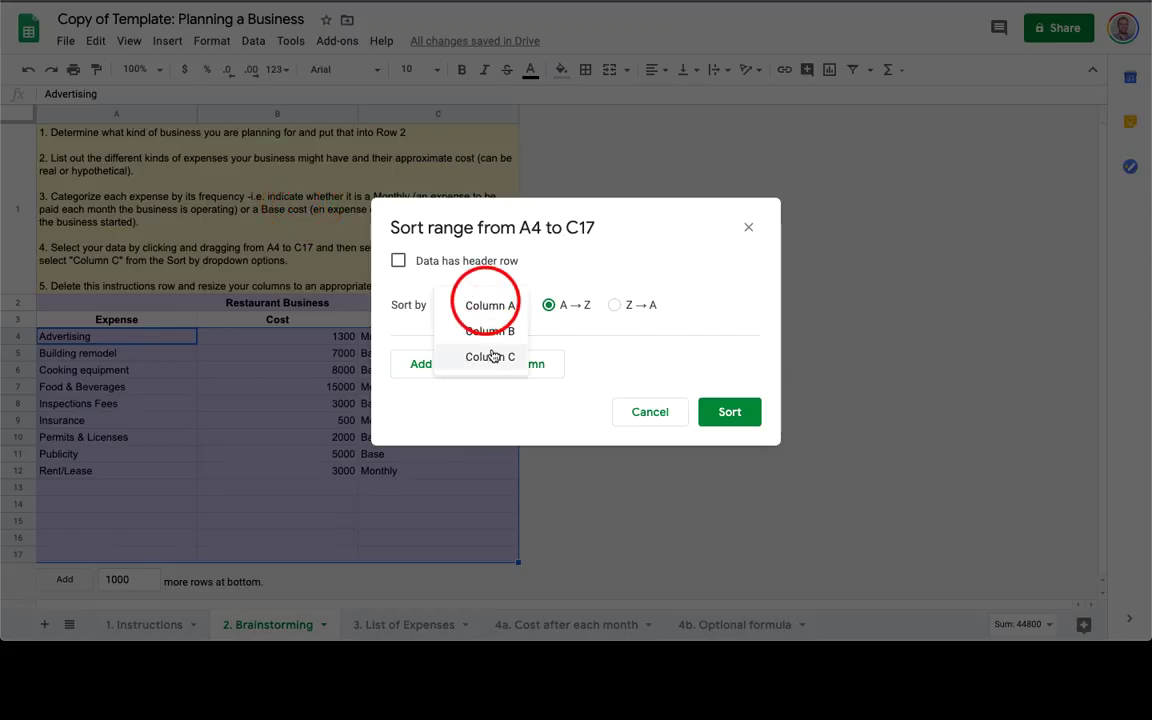
{"action": "left_click", "coordinate": [490, 356]}
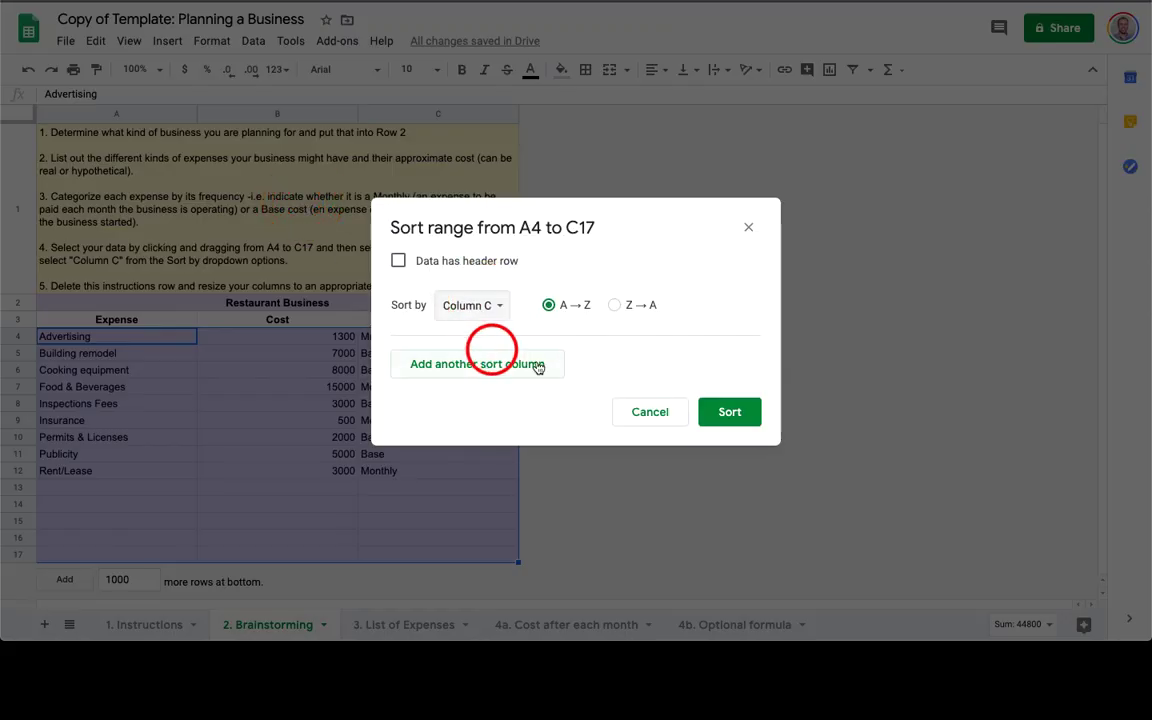
{"action": "left_click", "coordinate": [727, 412]}
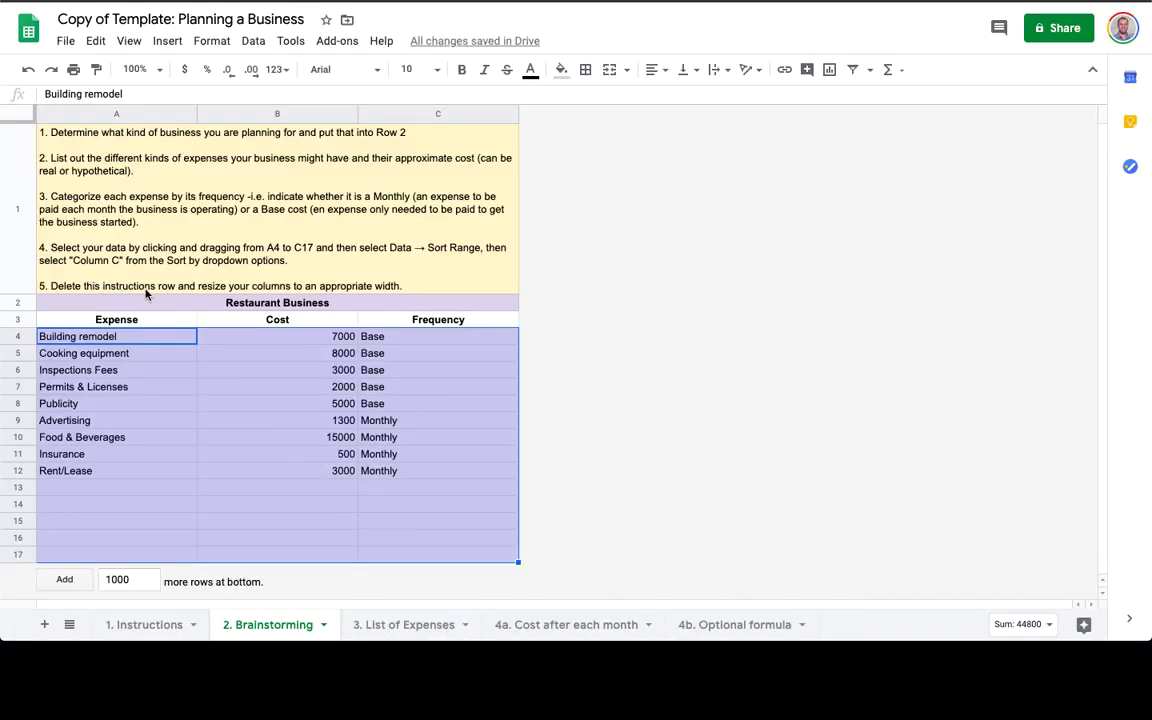
Delete row 1 containing the instructions
{"action": "left_click", "coordinate": [19, 222]}
{"action": "right_click", "coordinate": [19, 222]}
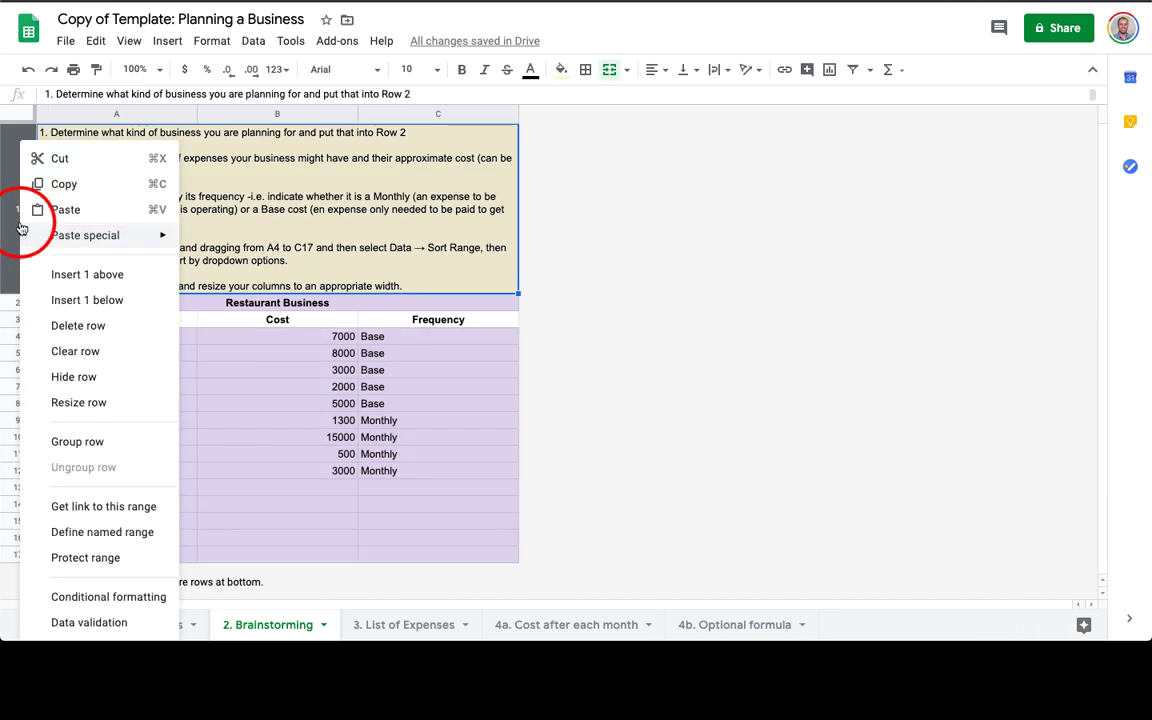
{"action": "left_click", "coordinate": [73, 330]}
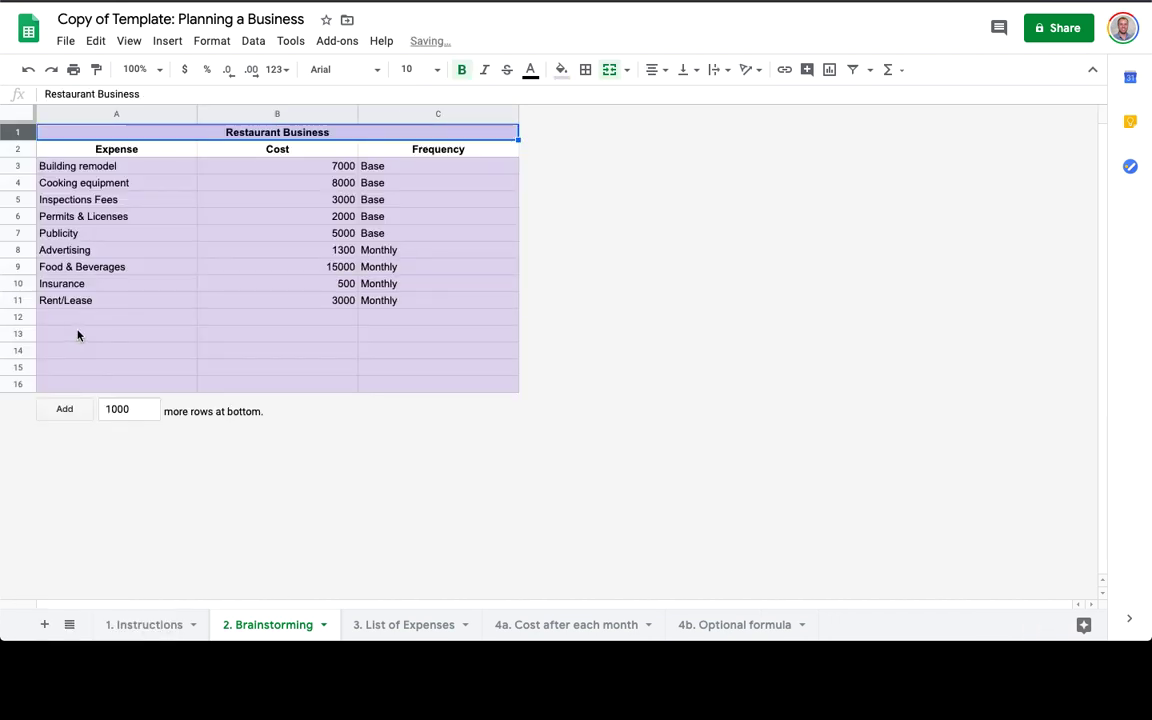
Auto-fit columns A and B to their contents, leaving column C's width unchanged
{"action": "double_click", "coordinate": [195, 113]}
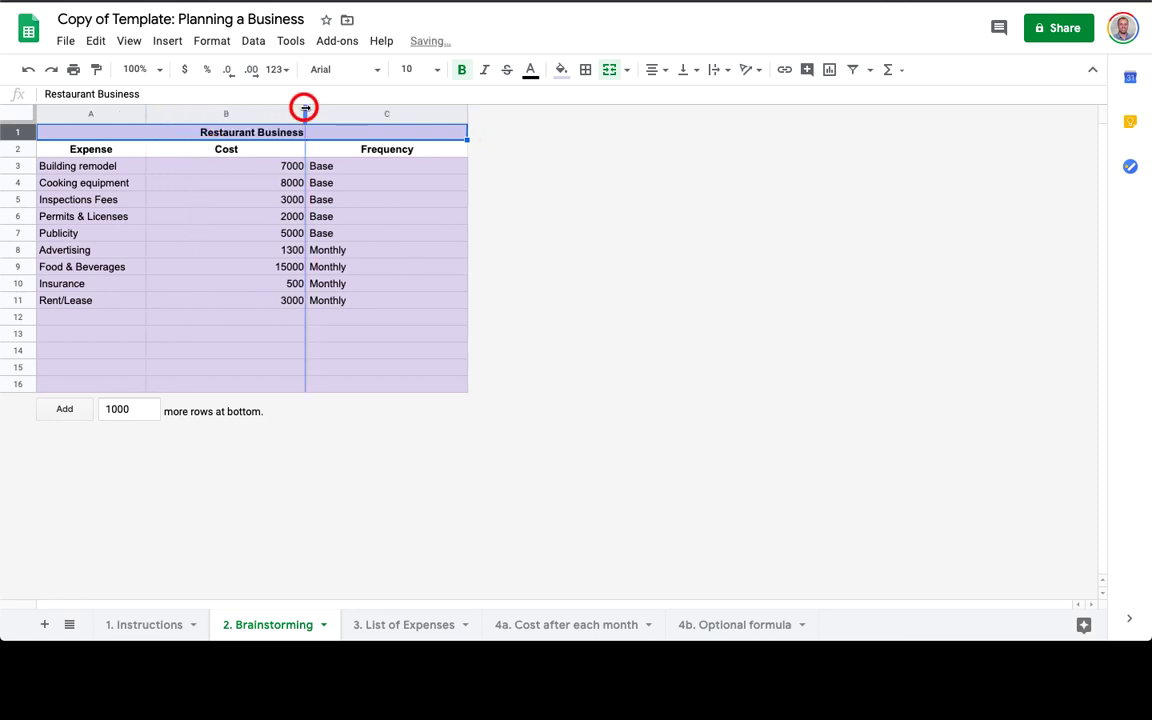
{"action": "double_click", "coordinate": [305, 108]}
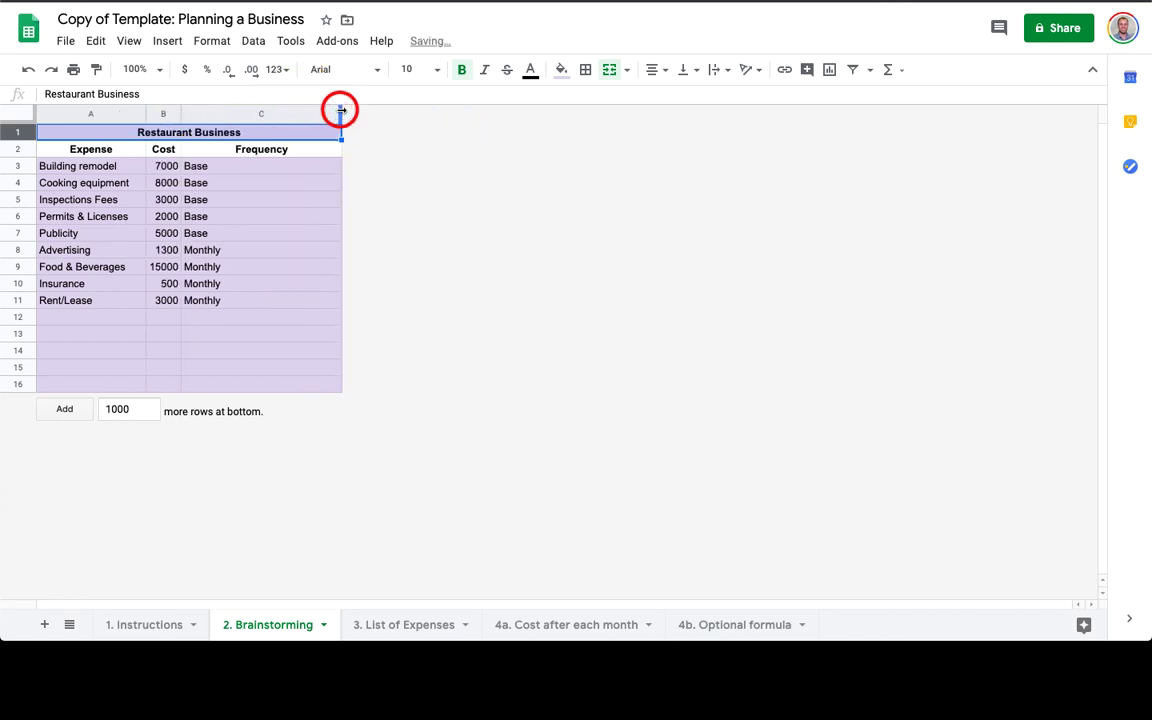
{"action": "double_click", "coordinate": [340, 110]}
{"action": "key", "text": "super+z"}
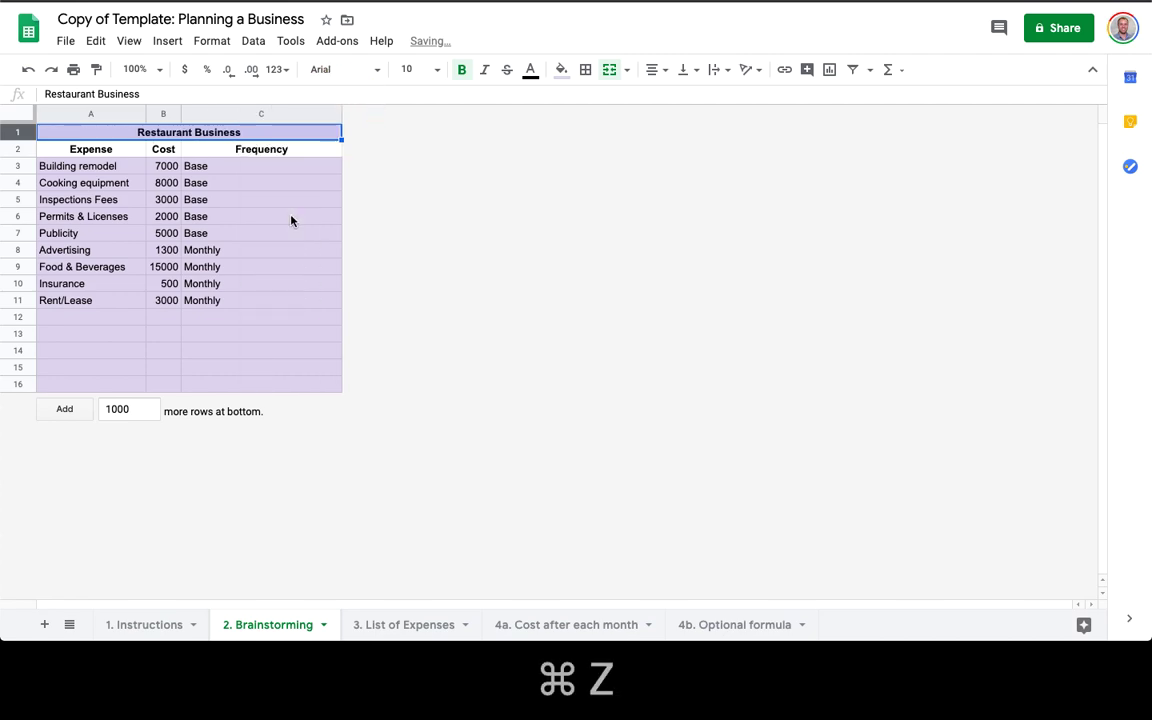